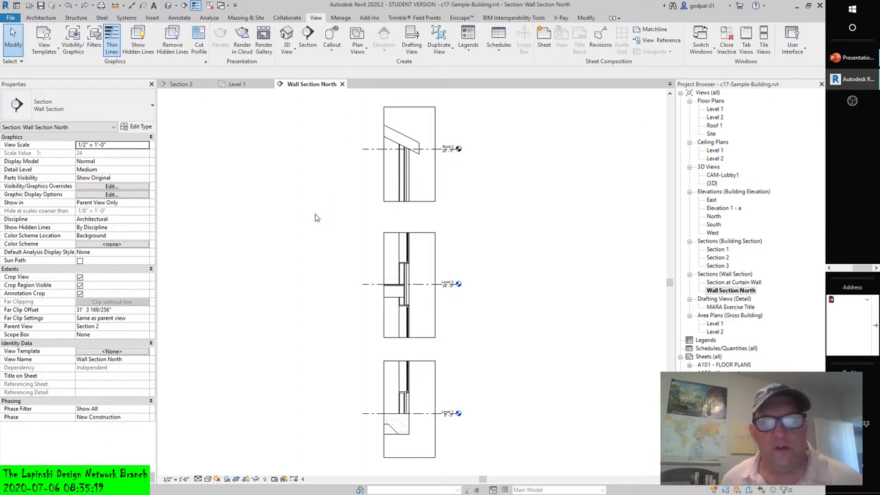
# Step: Bring the Level 1 footing into view and set the section crop region's Display Model to Halftone
pyautogui.scroll(2, 413, 361)
pyautogui.scroll(2, 411, 351)
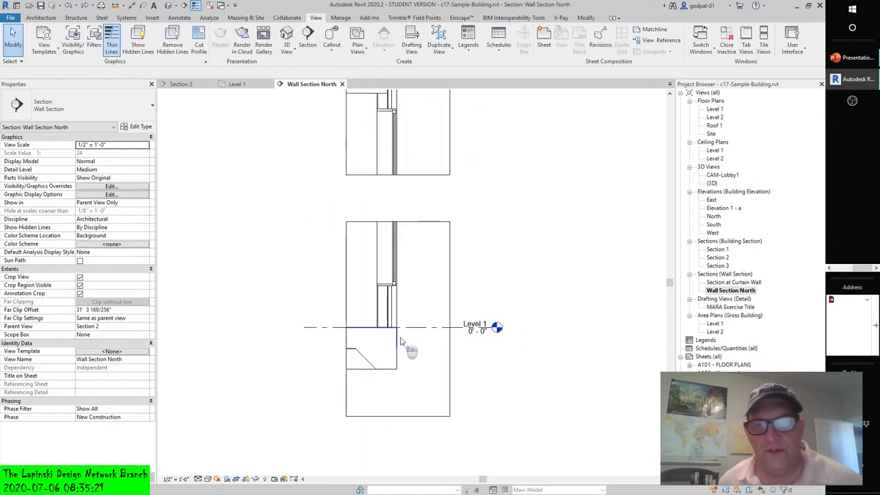
pyautogui.scroll(2, 406, 344)
pyautogui.moveTo(402, 337); pyautogui.dragTo(429, 338, button='middle')
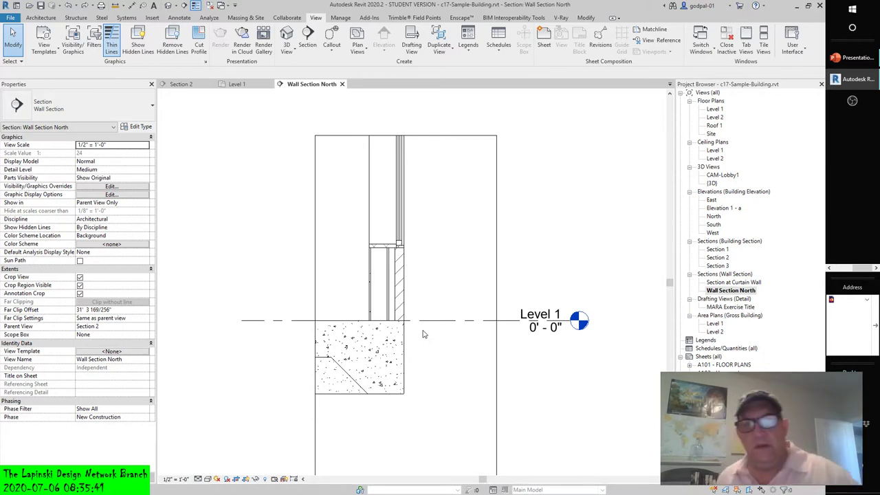
pyautogui.scroll(-3, 427, 323)
pyautogui.scroll(-2, 430, 324)
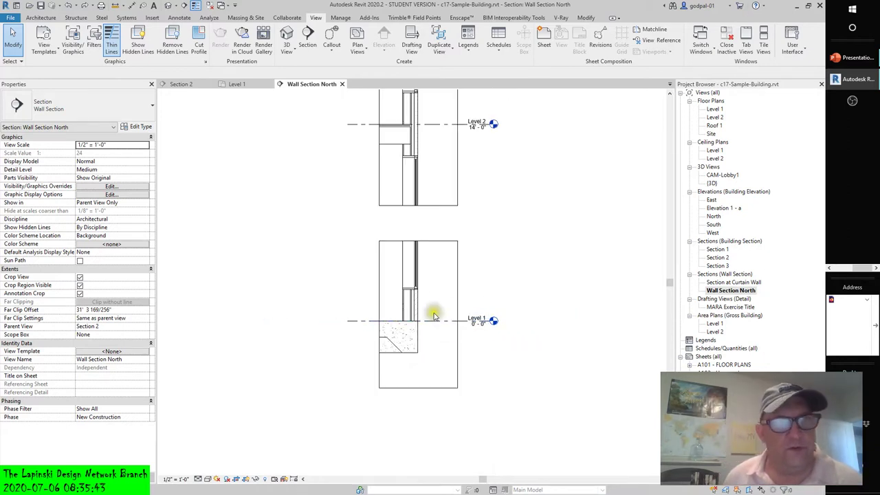
pyautogui.click(489, 282)
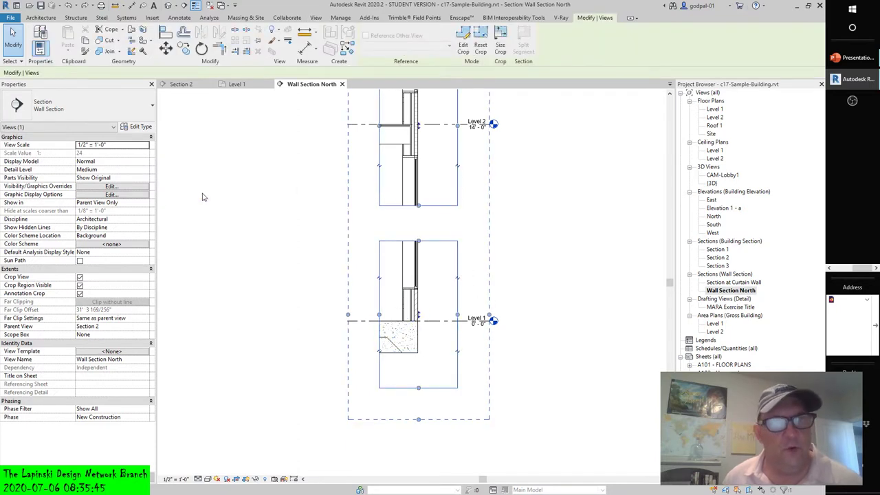
pyautogui.click(84, 161)
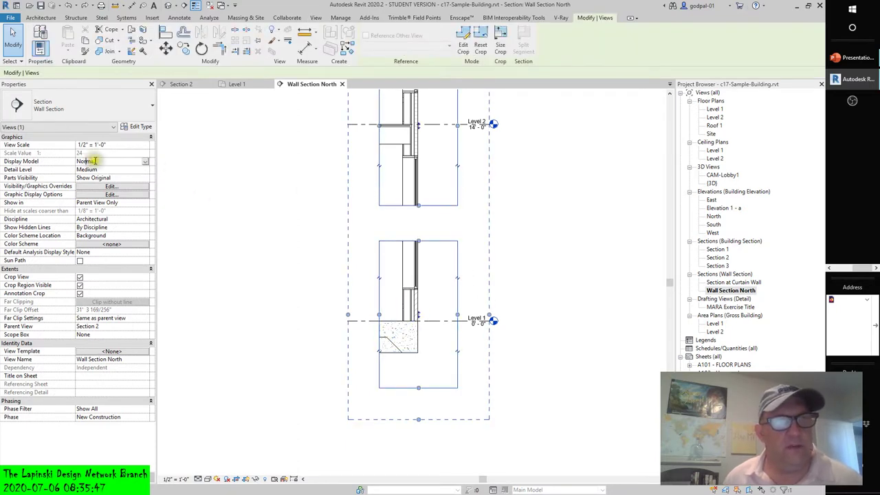
pyautogui.click(145, 162)
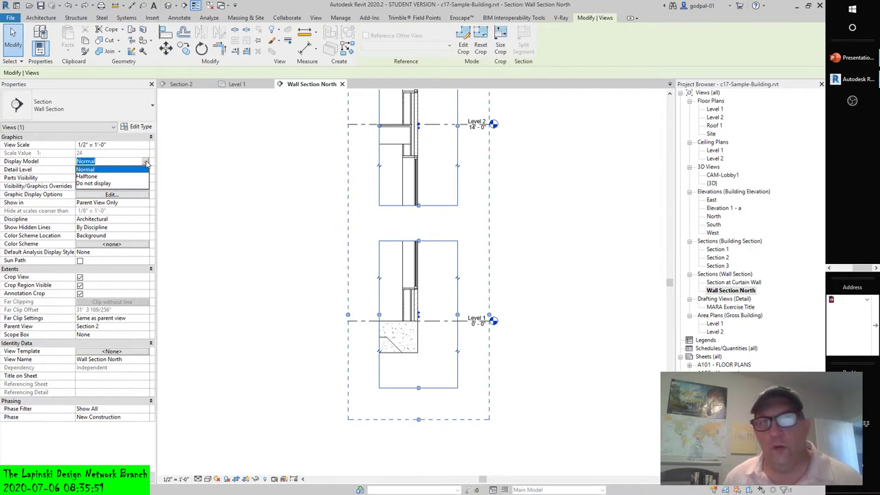
pyautogui.click(86, 177)
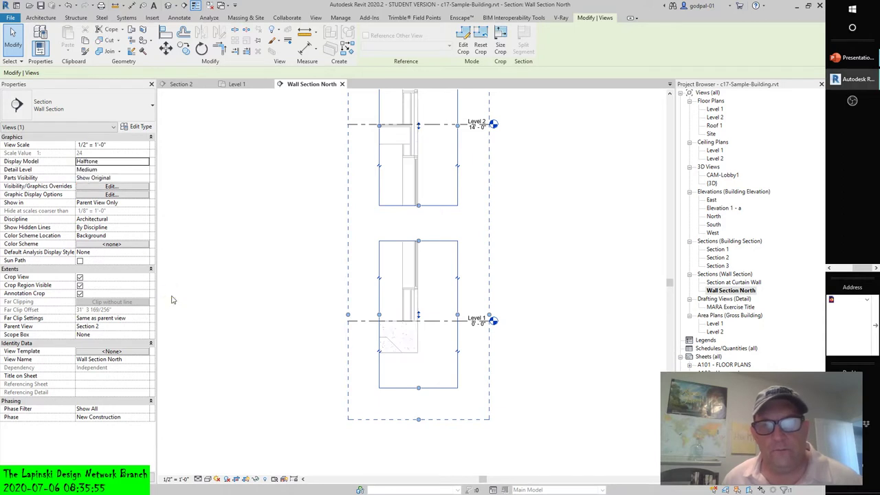
pyautogui.scroll(3, 455, 319)
pyautogui.scroll(2, 426, 305)
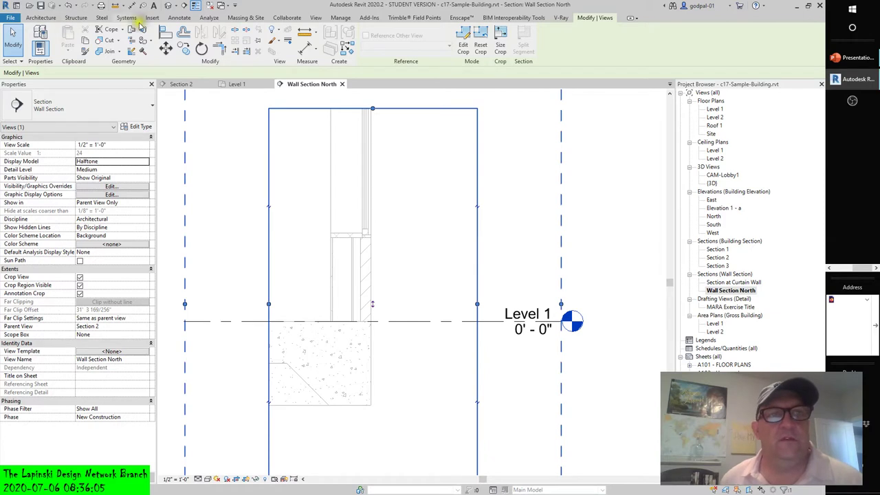
# Step: Draw batt insulation from a point in the wall cavity down to the Level 1 line
pyautogui.click(178, 18)
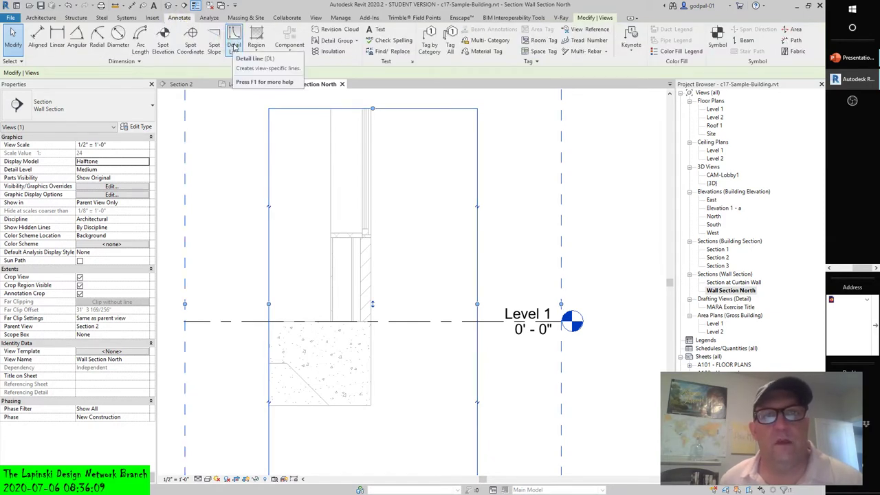
pyautogui.click(334, 51)
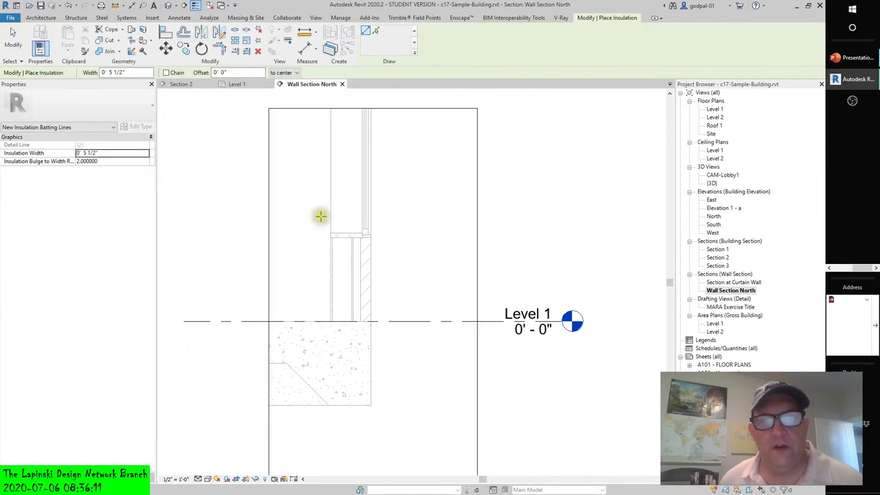
pyautogui.click(342, 238)
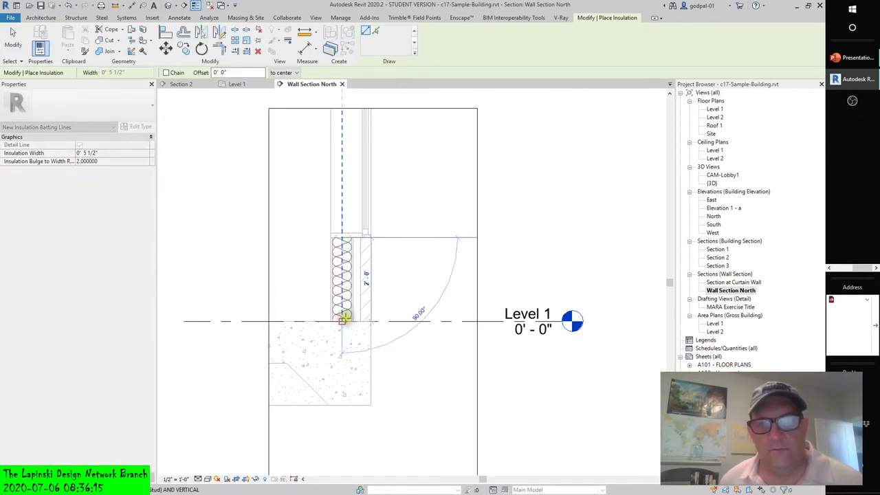
pyautogui.click(342, 321)
pyautogui.click(12, 35)
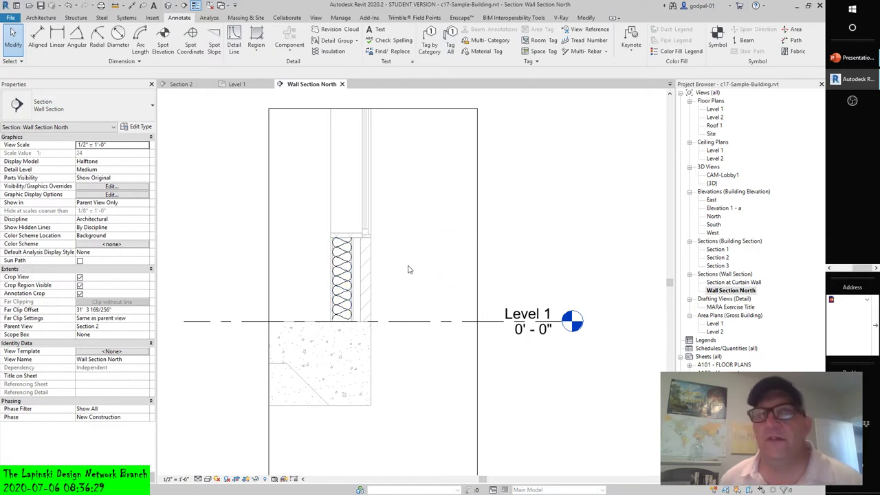
pyautogui.moveTo(412, 257); pyautogui.dragTo(419, 250, button='middle')
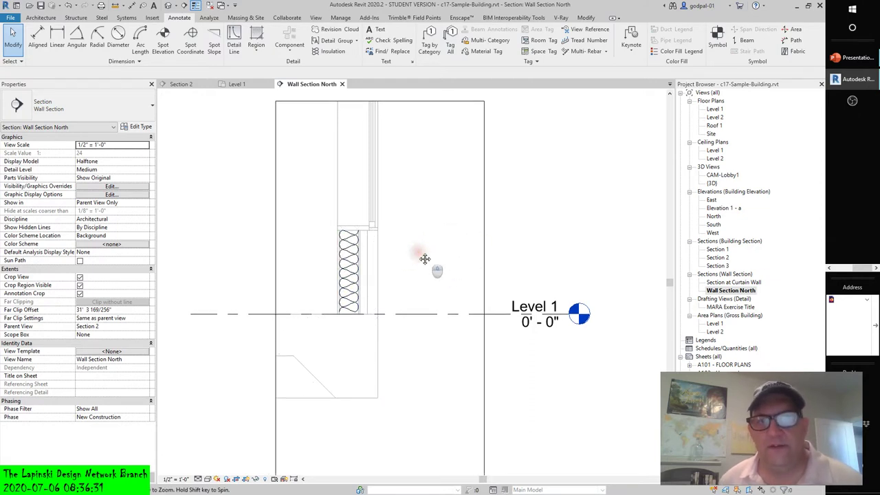
pyautogui.click(373, 29)
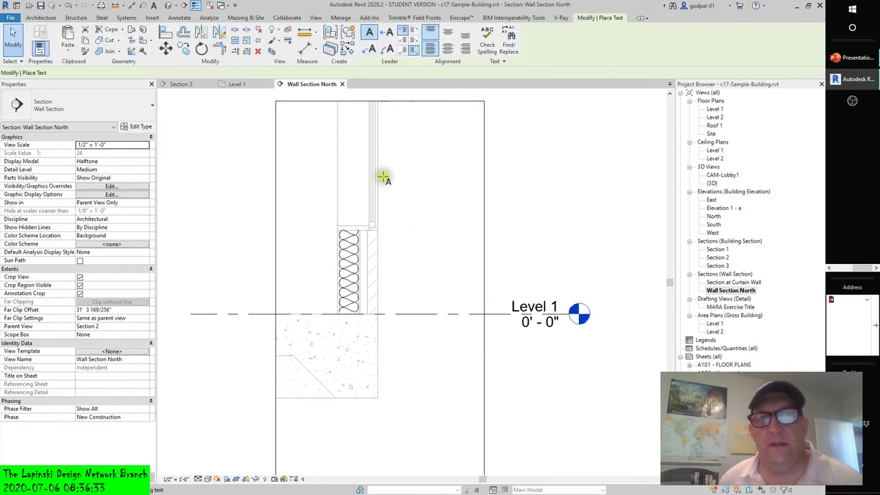
pyautogui.click(384, 35)
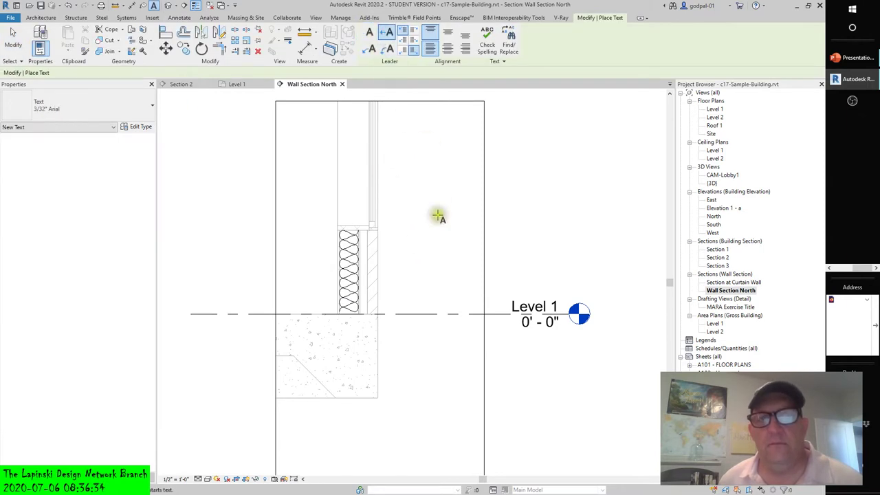
pyautogui.click(379, 243)
pyautogui.click(412, 245)
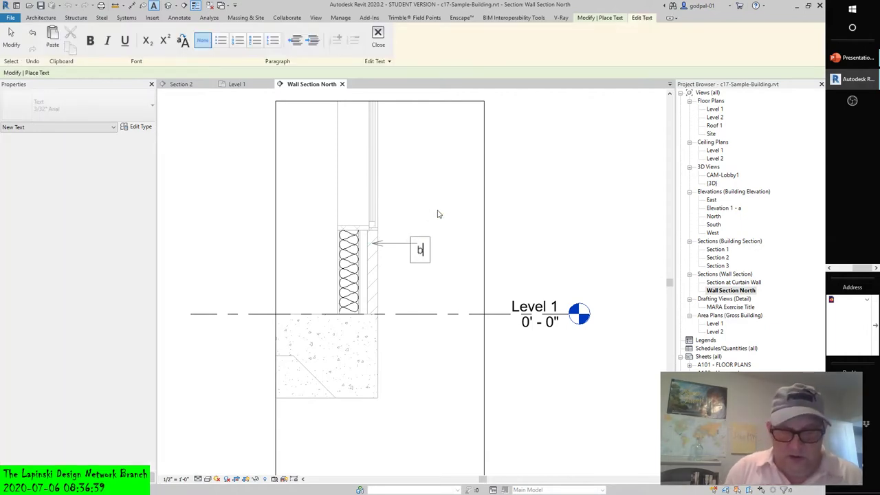
pyautogui.write('blah ')
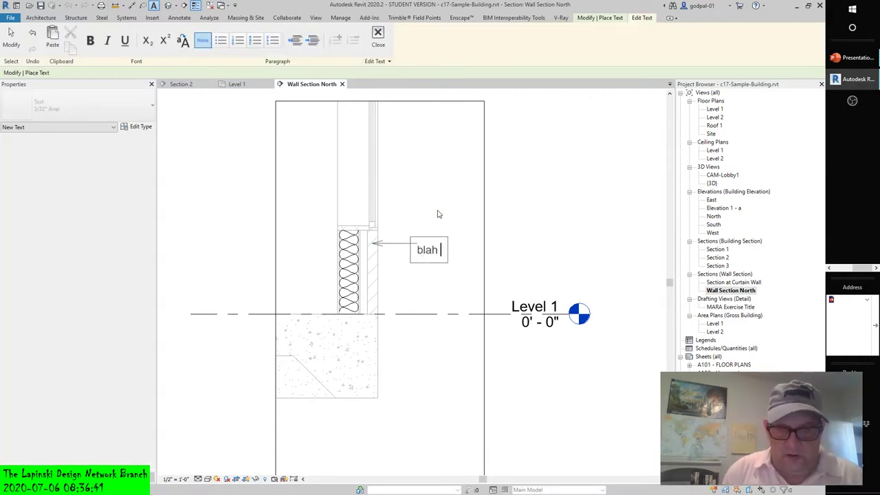
pyautogui.write('blah')
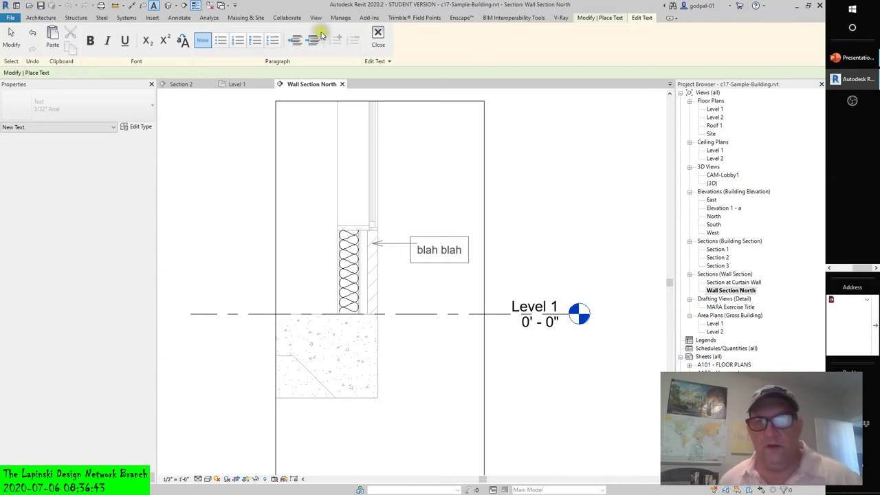
pyautogui.click(413, 153)
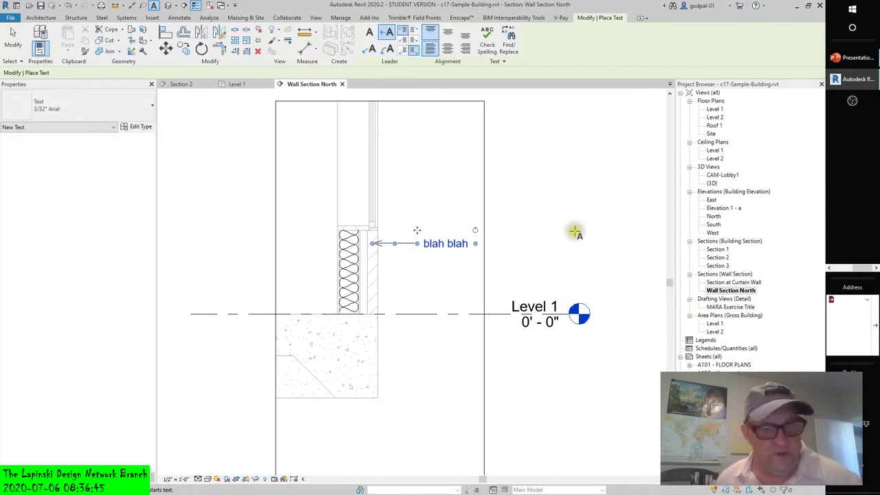
pyautogui.press('Escape')
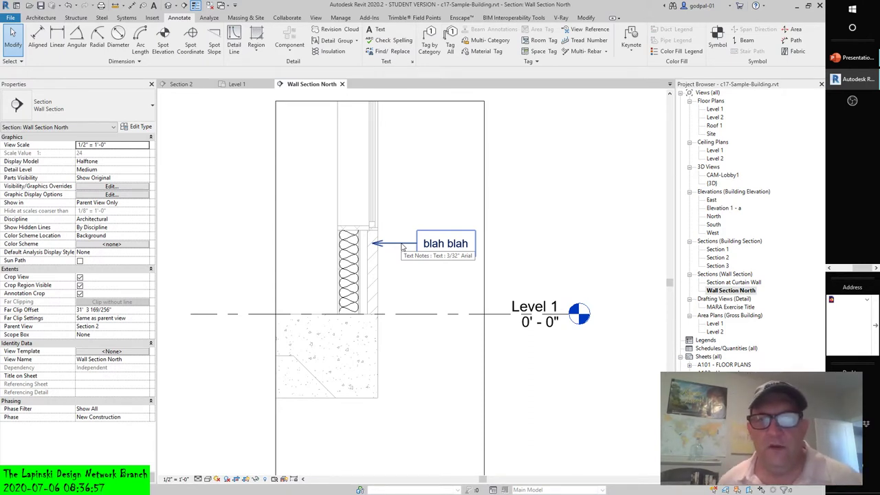
pyautogui.click(405, 244)
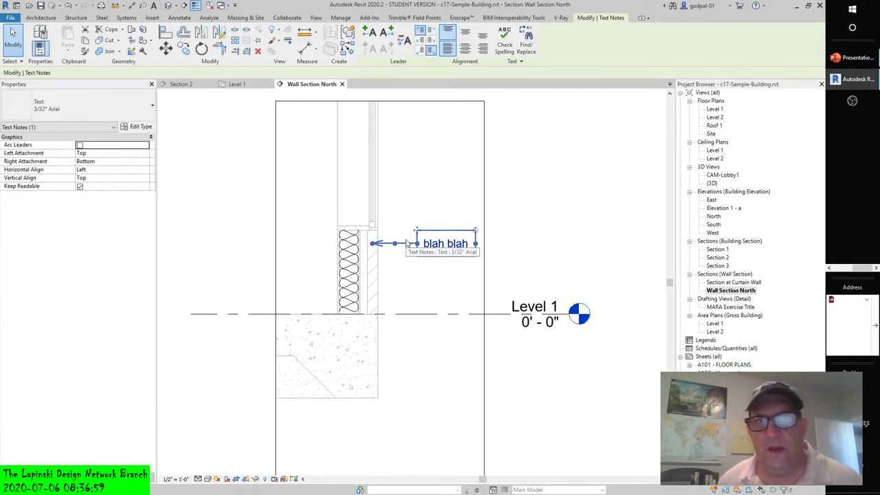
pyautogui.keyDown('ctrl'); pyautogui.click(376, 103); pyautogui.keyUp('ctrl')
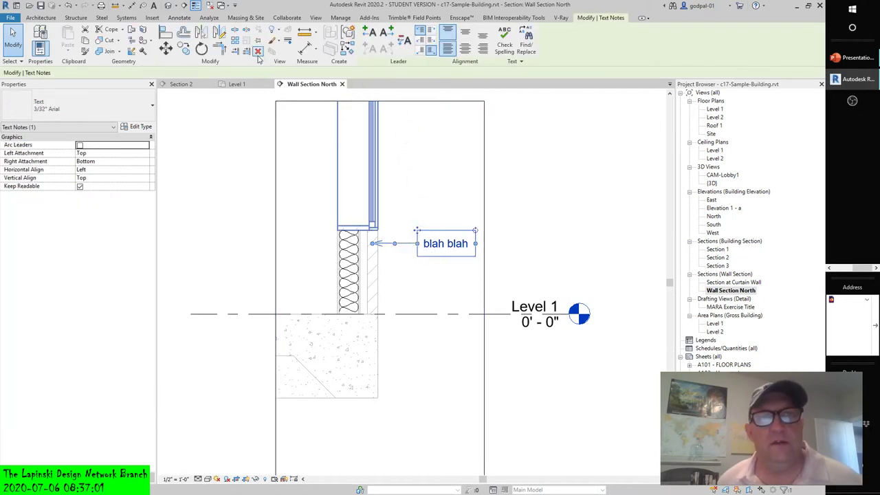
pyautogui.click(258, 51)
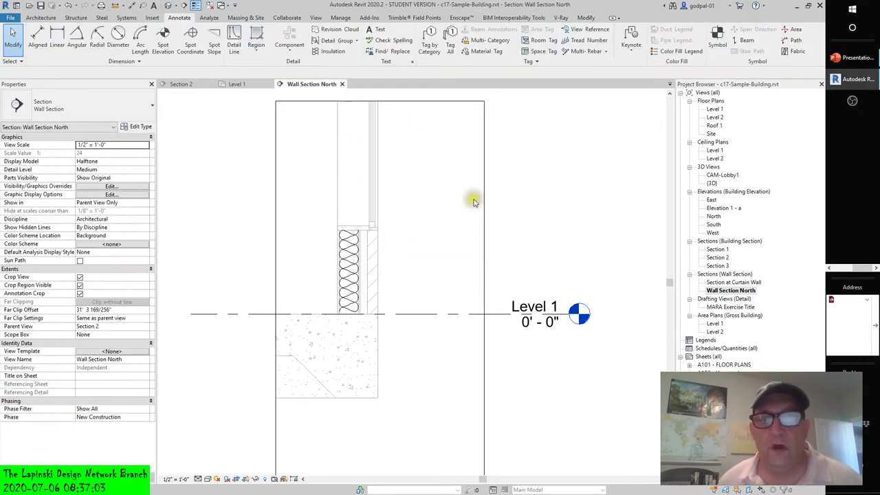
pyautogui.scroll(-2, 473, 199)
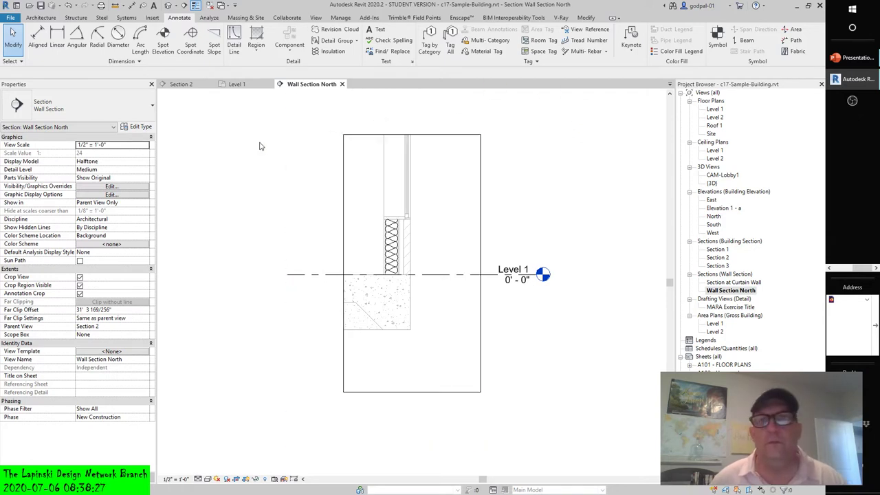
pyautogui.click(585, 19)
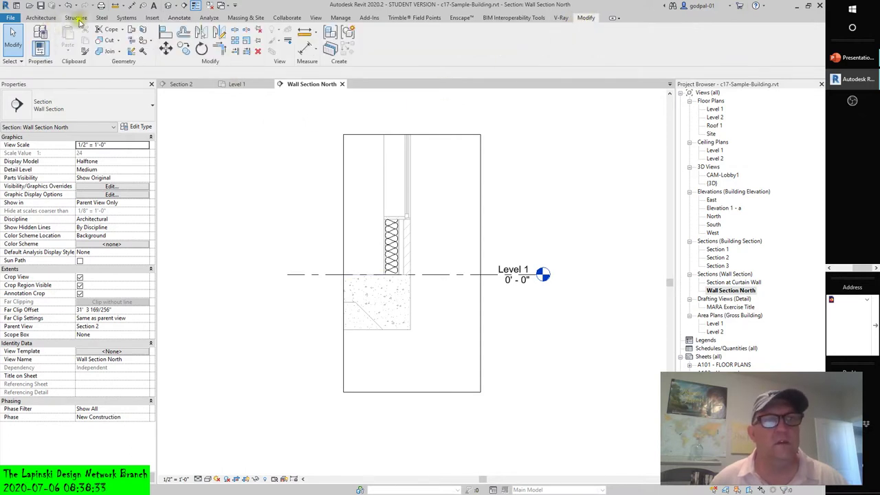
pyautogui.click(178, 18)
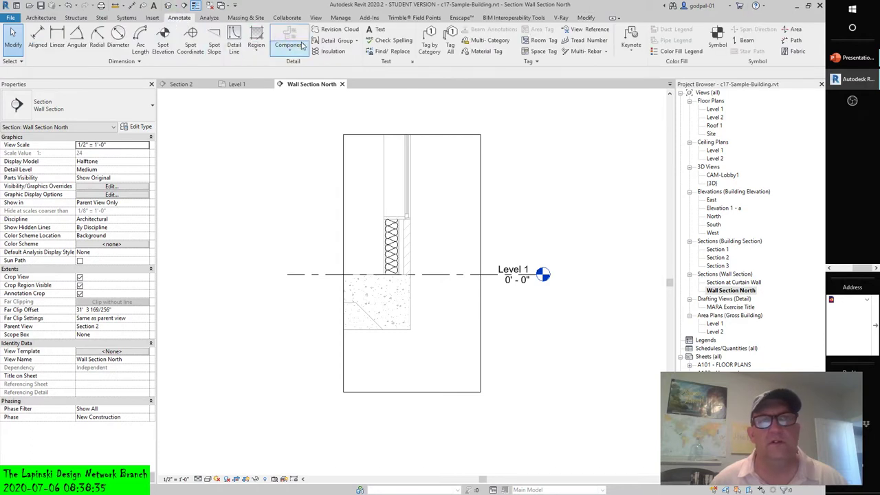
pyautogui.click(234, 40)
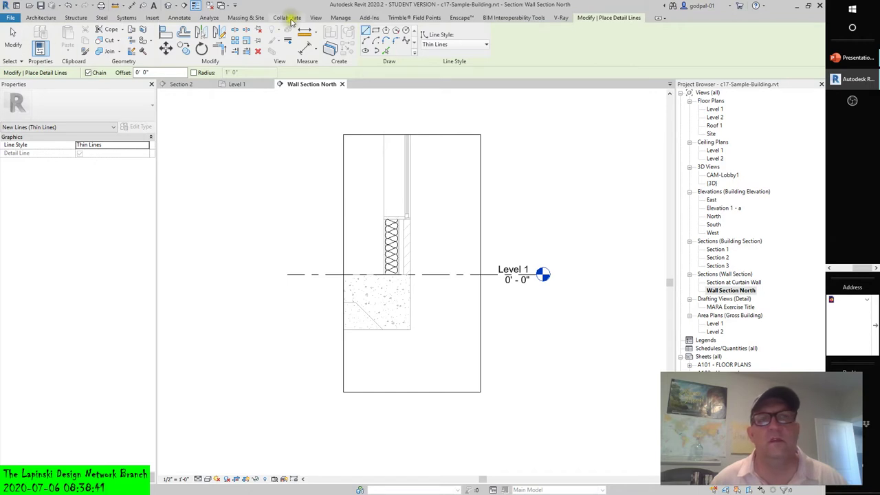
pyautogui.click(338, 19)
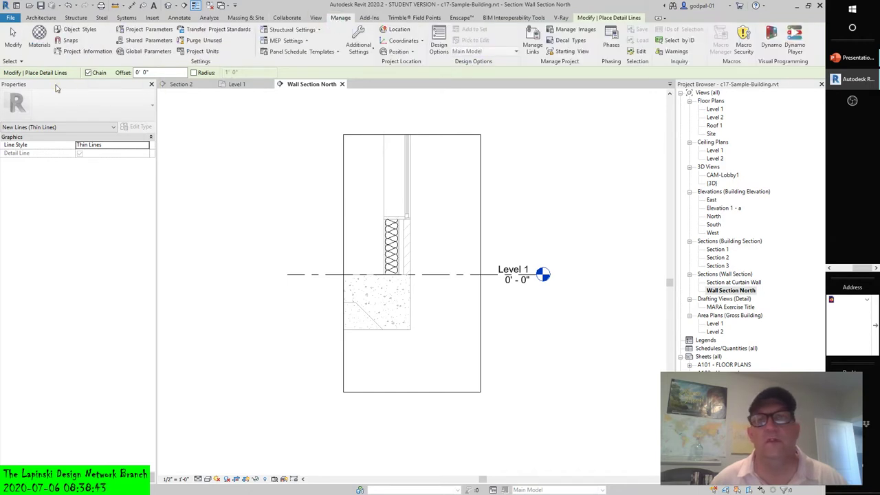
pyautogui.click(11, 36)
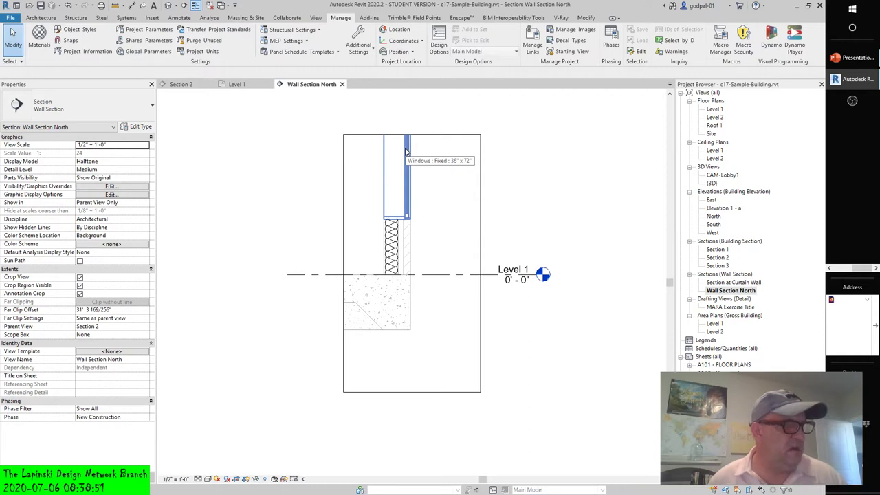
pyautogui.click(585, 19)
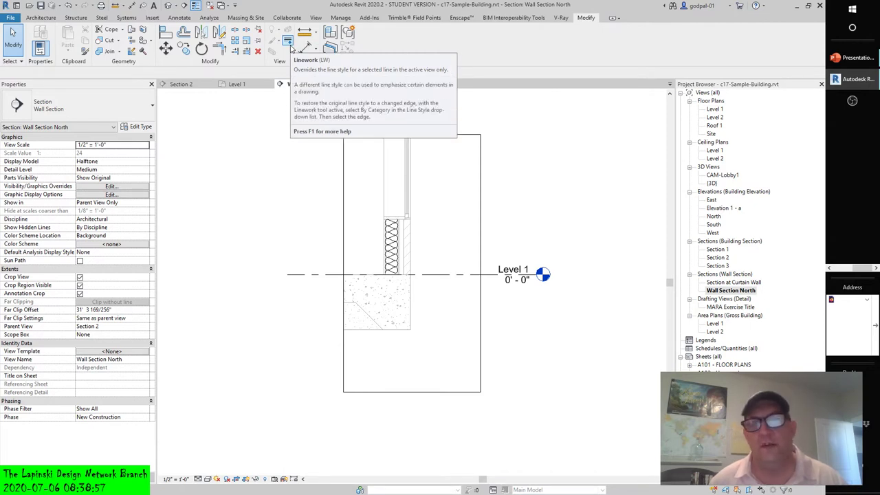
pyautogui.moveTo(287, 42)
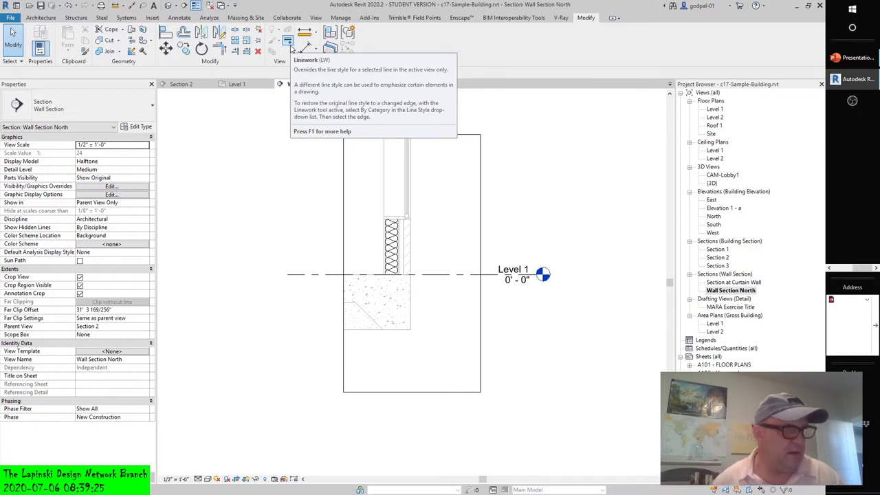
# Step: Use Linework on the concrete edge below Level 1, trying Invisible and then Demolished styles
pyautogui.click(291, 47)
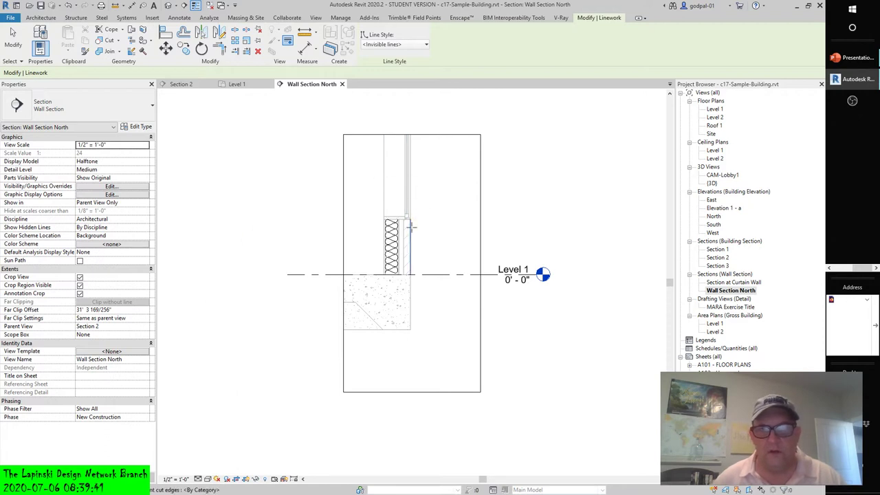
pyautogui.click(411, 293)
pyautogui.click(412, 294)
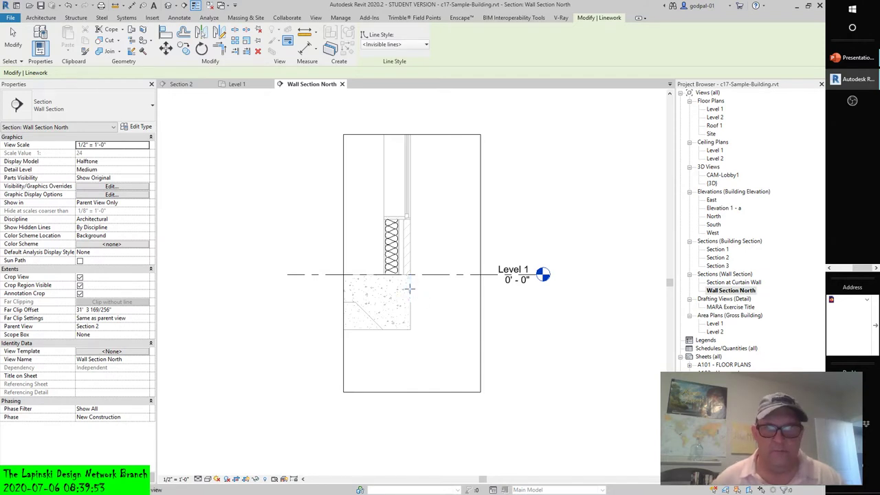
pyautogui.click(410, 288)
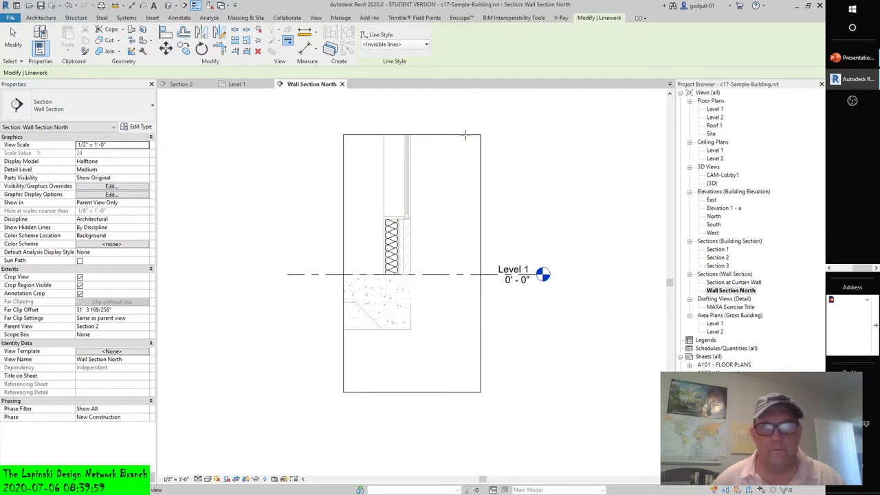
pyautogui.click(425, 45)
pyautogui.click(383, 83)
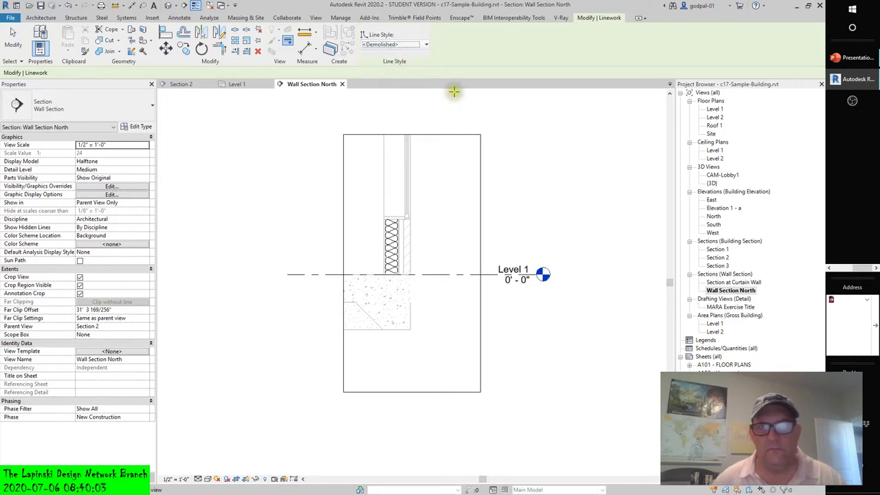
pyautogui.click(410, 289)
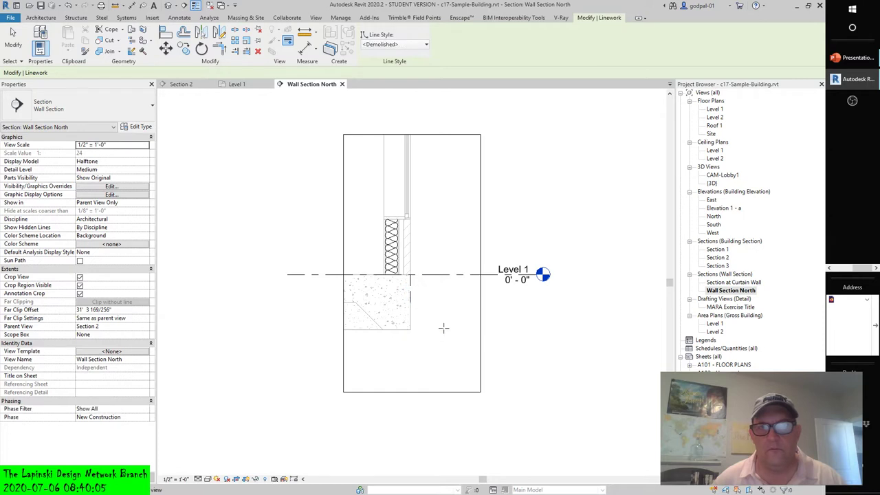
# Step: Try Path of Travel Lines on the concrete edge, then switch the line style to <Hidden>
pyautogui.click(398, 44)
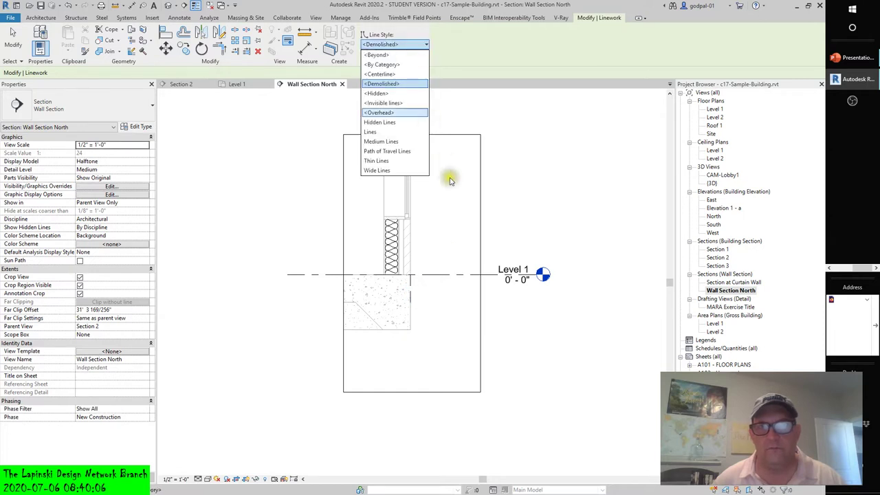
pyautogui.click(382, 151)
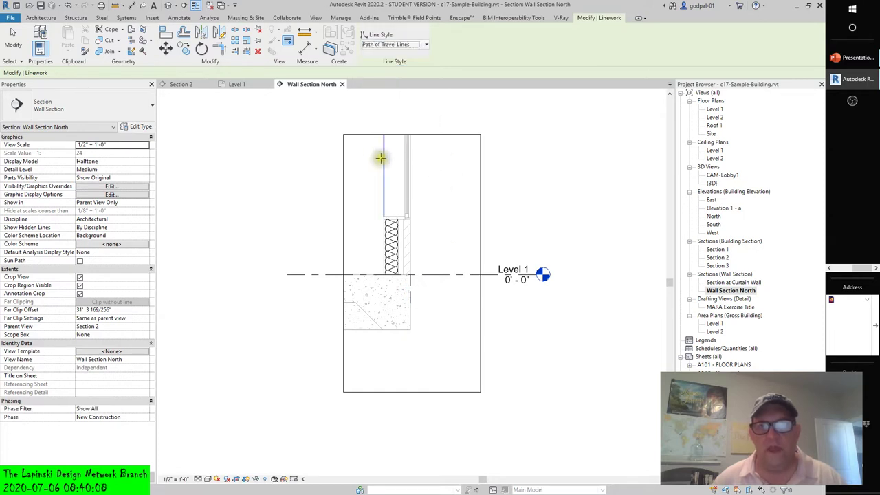
pyautogui.click(412, 283)
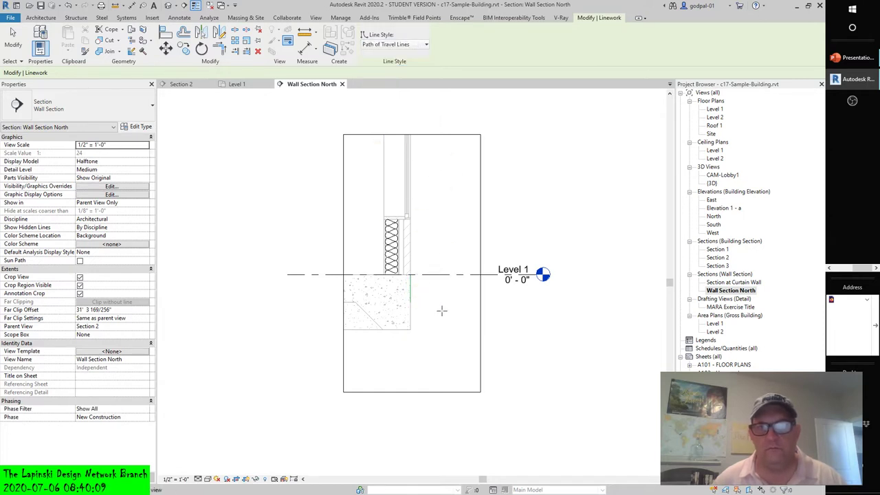
pyautogui.click(391, 45)
pyautogui.click(389, 88)
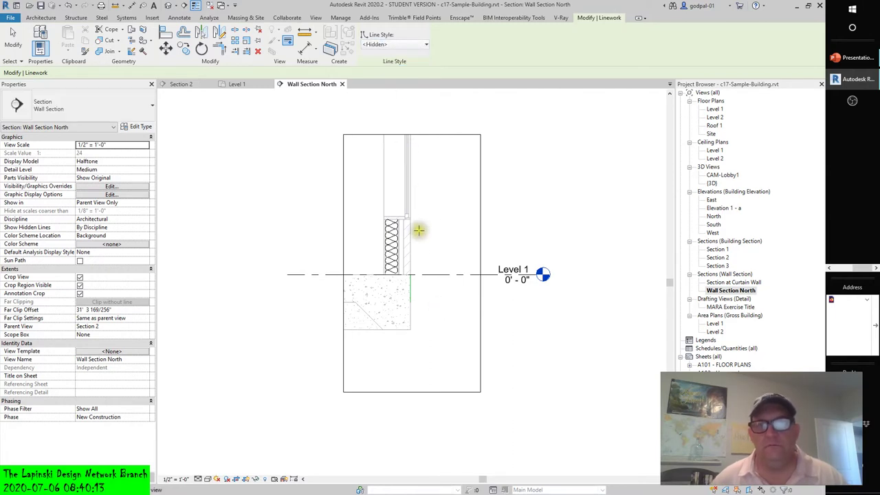
pyautogui.scroll(3, 412, 289)
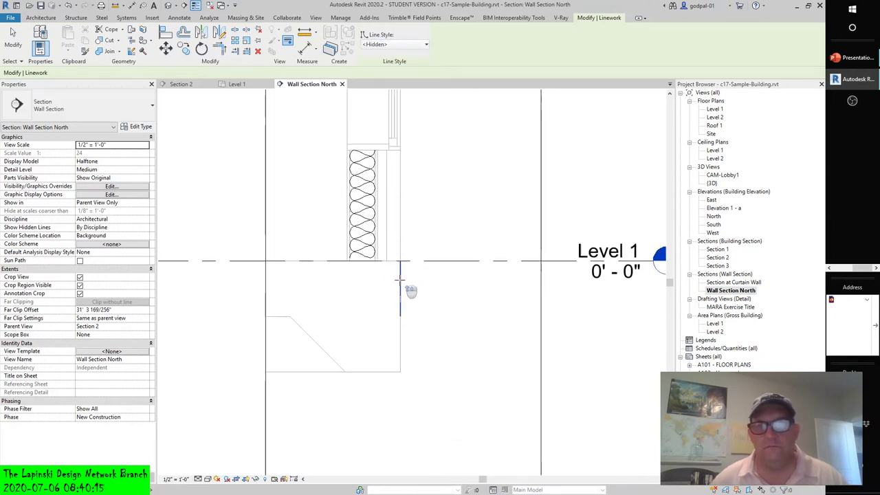
pyautogui.scroll(3, 411, 289)
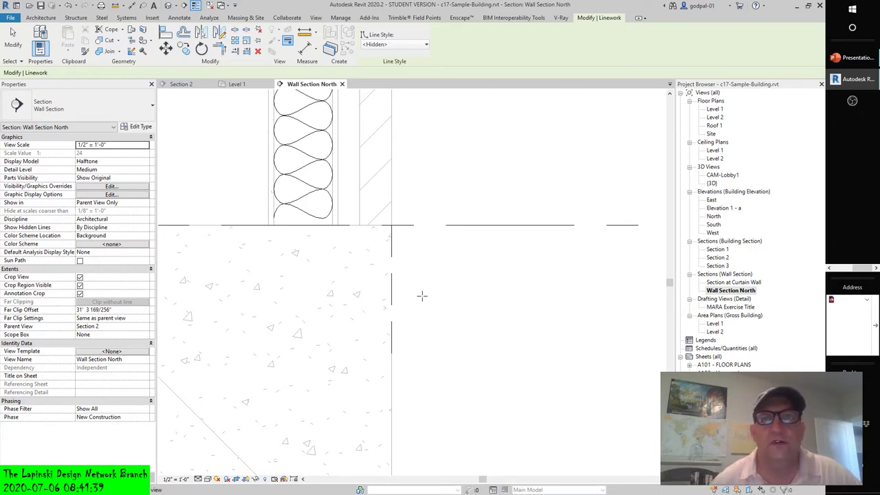
pyautogui.click(421, 295)
pyautogui.click(421, 294)
pyautogui.scroll(-2, 432, 295)
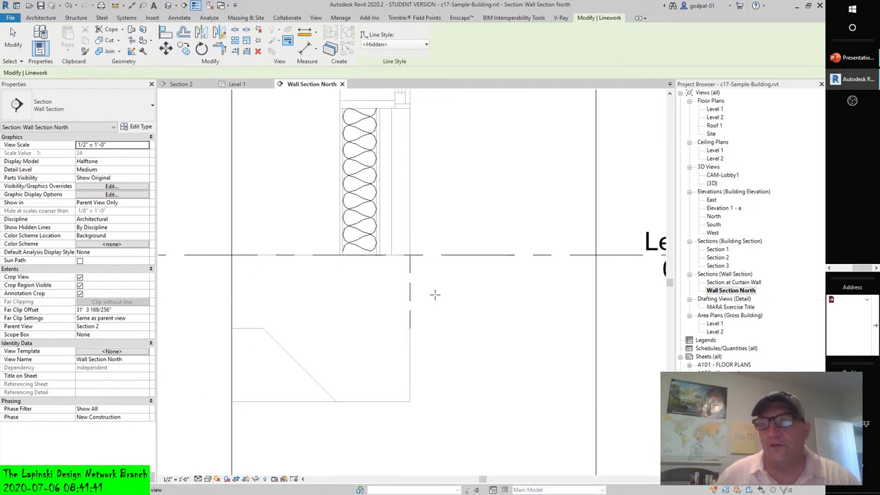
pyautogui.scroll(1, 471, 261)
pyautogui.scroll(1, 458, 310)
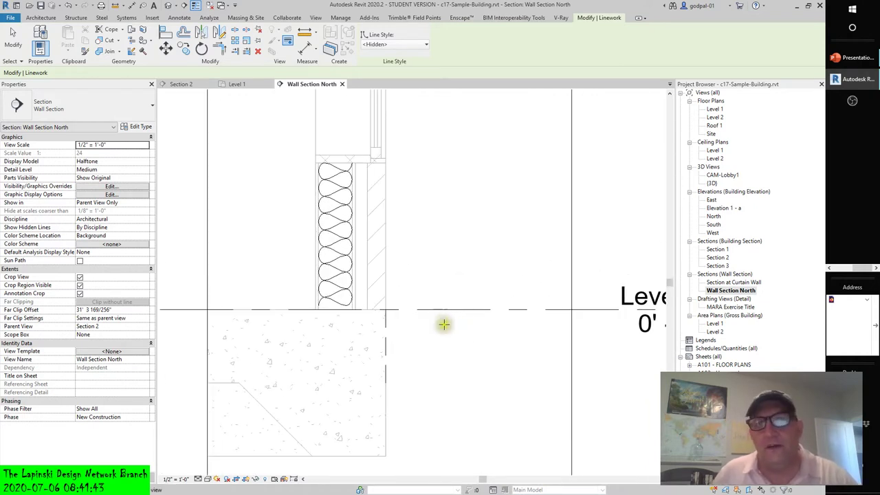
pyautogui.moveTo(447, 326); pyautogui.dragTo(447, 354, button='middle')
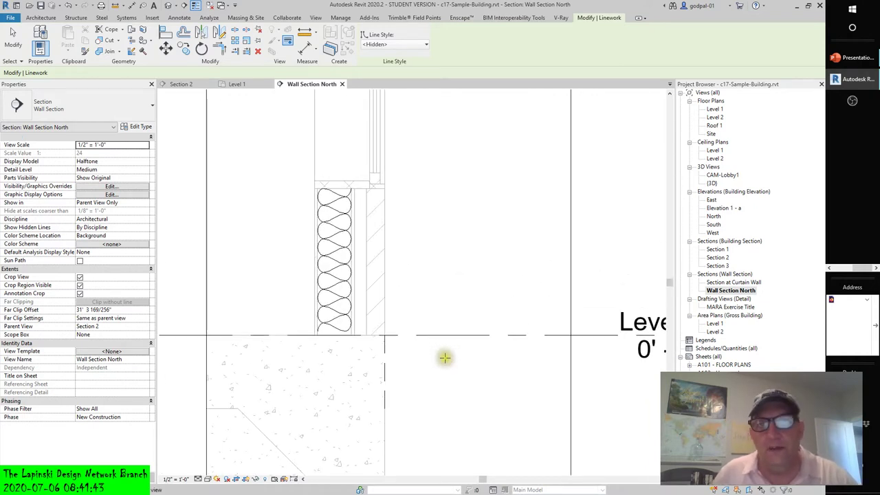
pyautogui.click(511, 207)
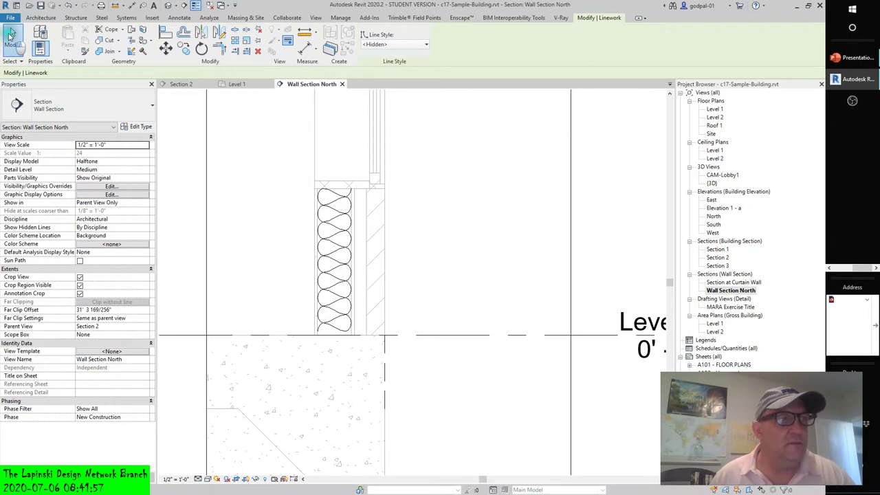
pyautogui.click(13, 38)
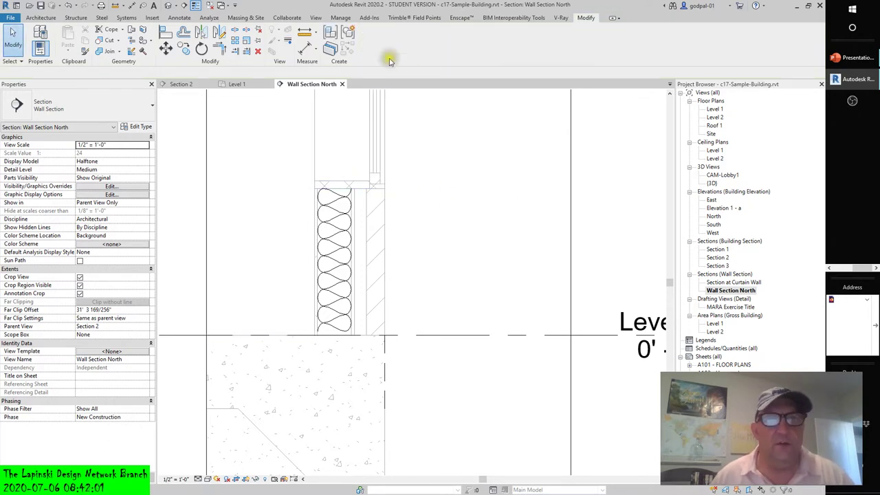
pyautogui.click(287, 41)
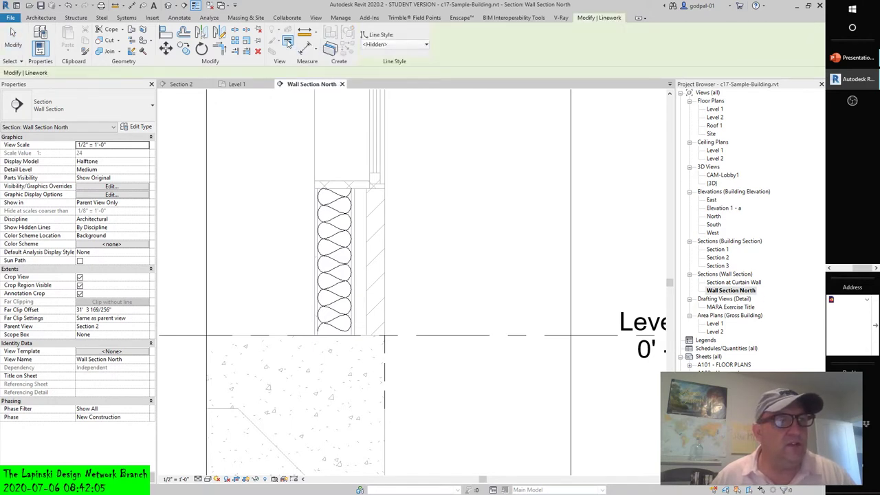
# Step: Reset the line style to <By Category>, then override the vertical concrete edge with <Invisible lines>
pyautogui.click(427, 45)
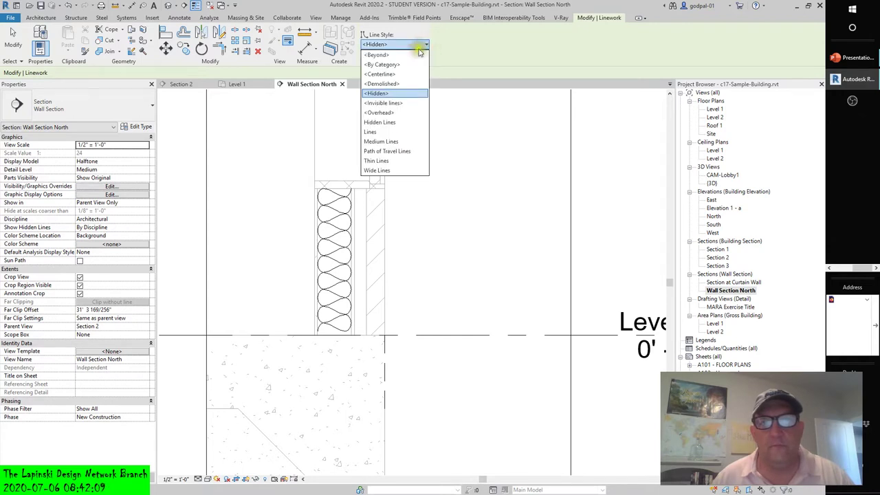
pyautogui.click(382, 64)
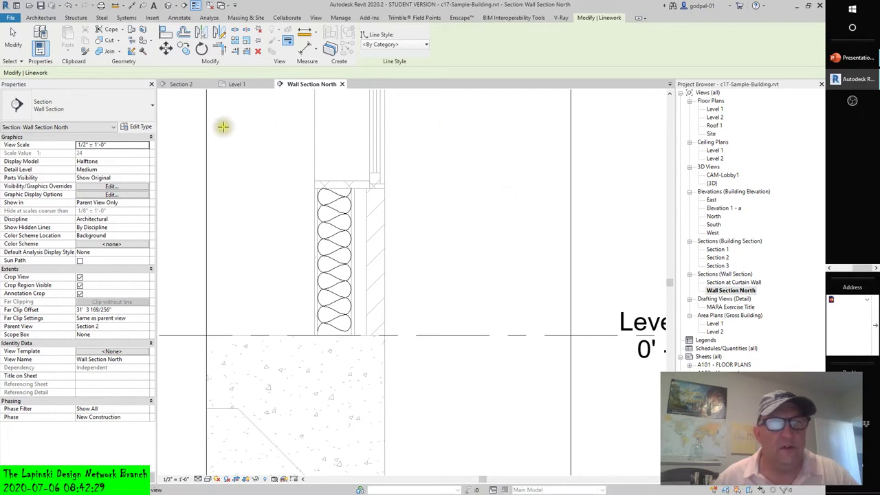
pyautogui.click(13, 38)
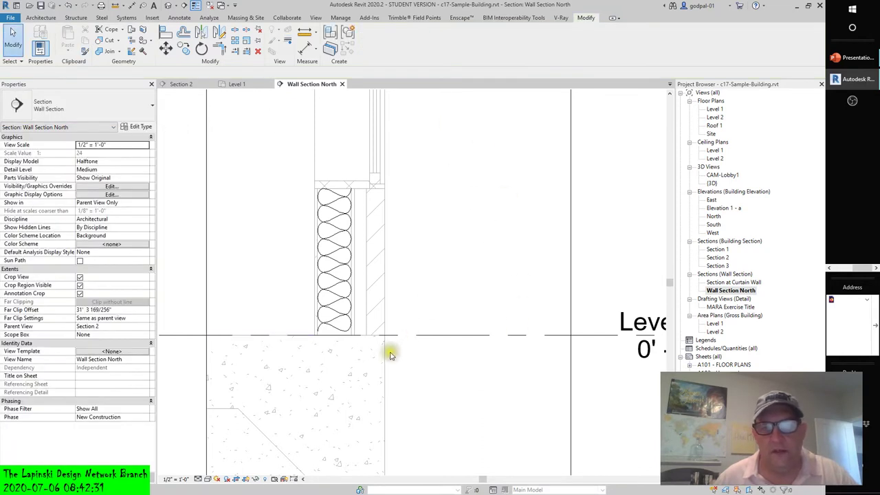
pyautogui.click(286, 46)
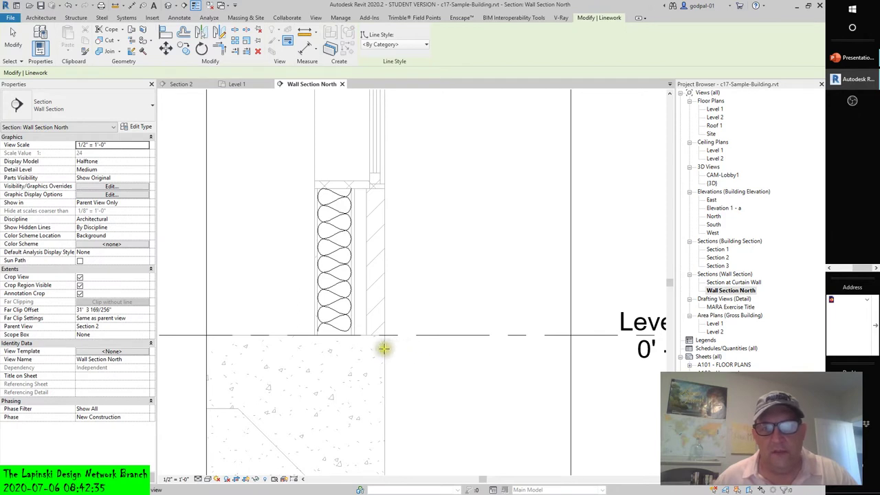
pyautogui.click(385, 45)
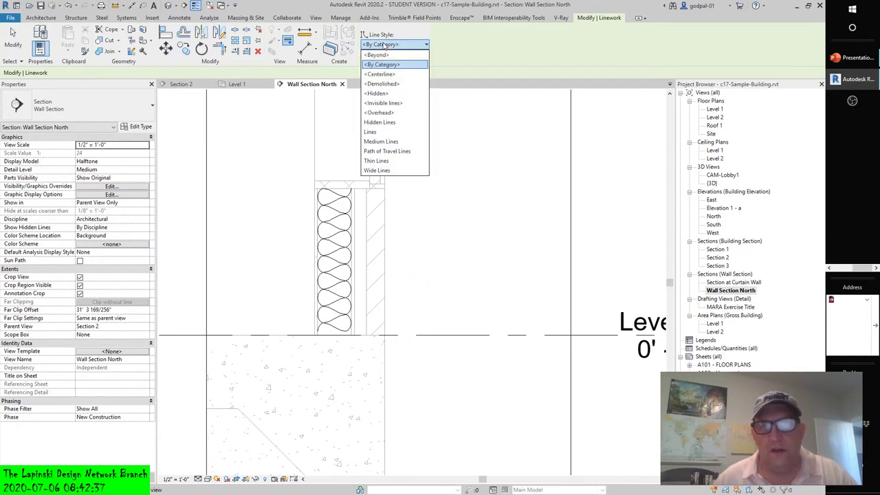
pyautogui.click(383, 103)
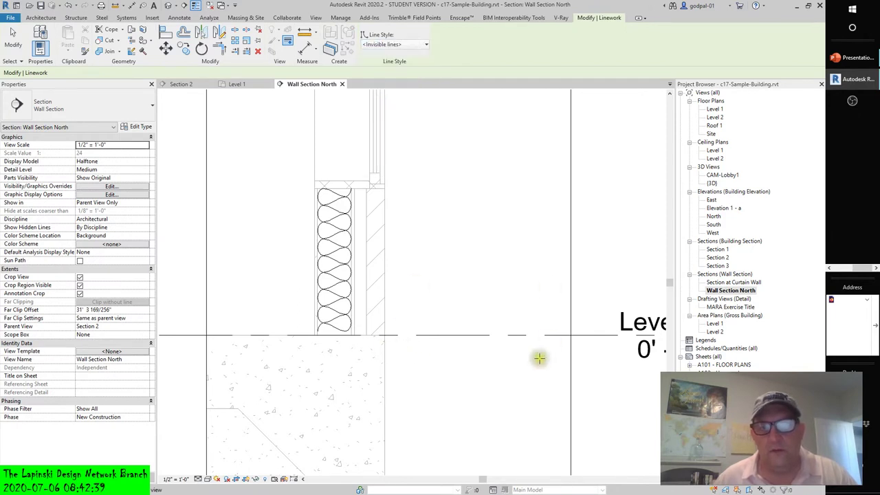
pyautogui.click(381, 353)
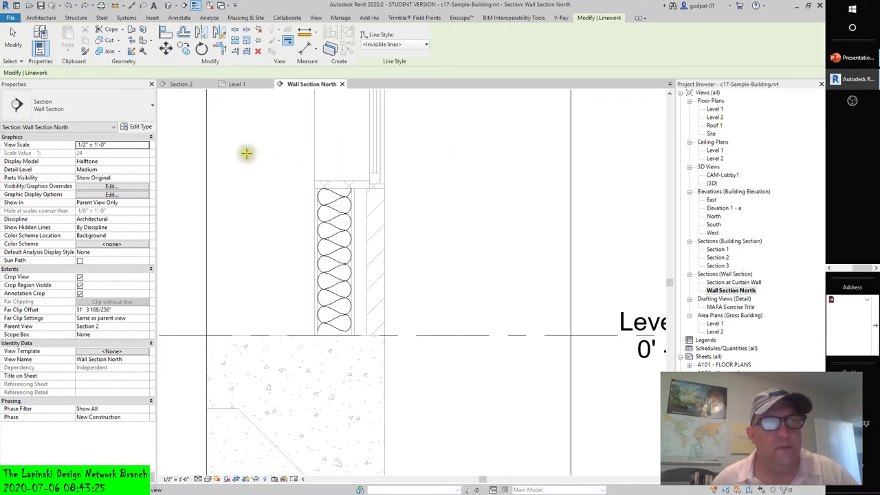
pyautogui.click(12, 38)
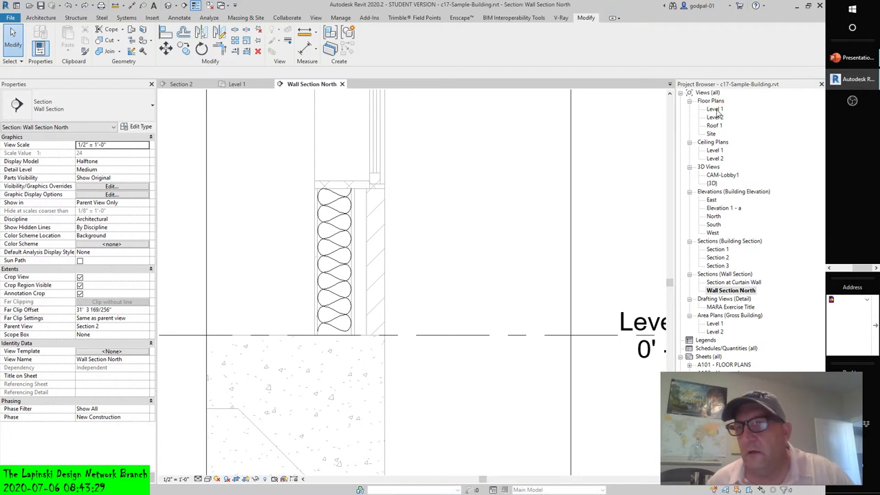
pyautogui.doubleClick(714, 160)
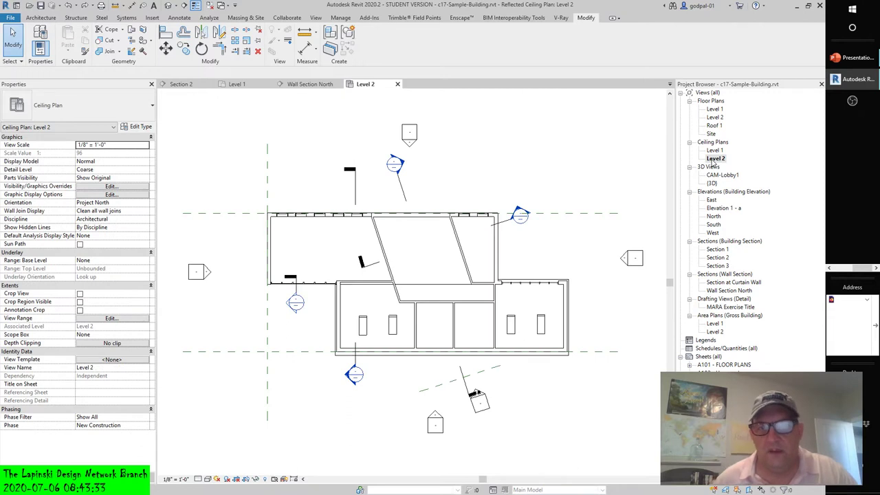
pyautogui.click(376, 333)
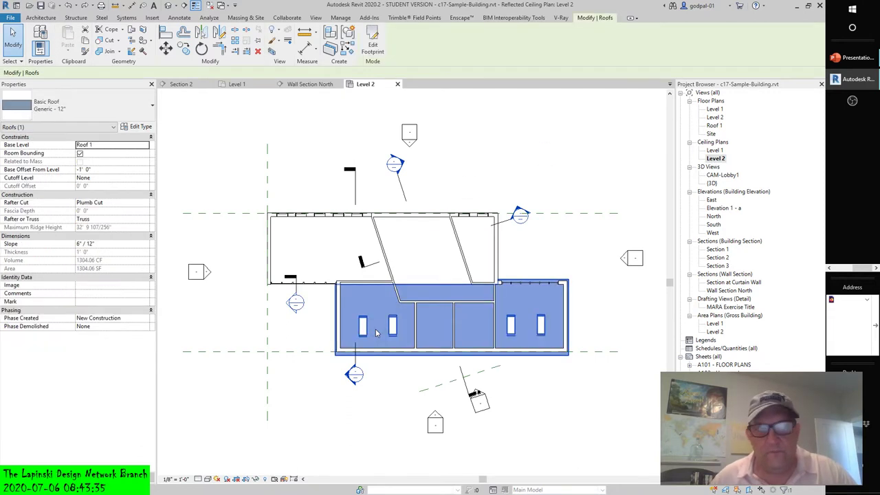
pyautogui.click(520, 150)
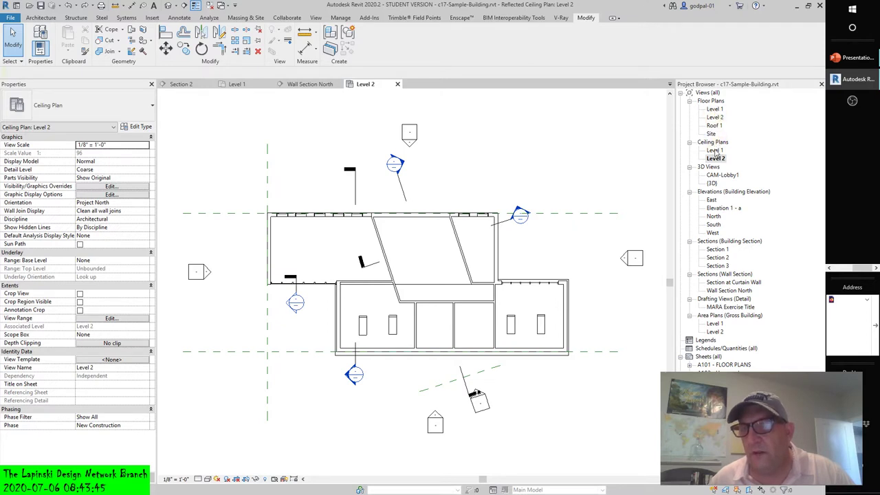
pyautogui.doubleClick(715, 150)
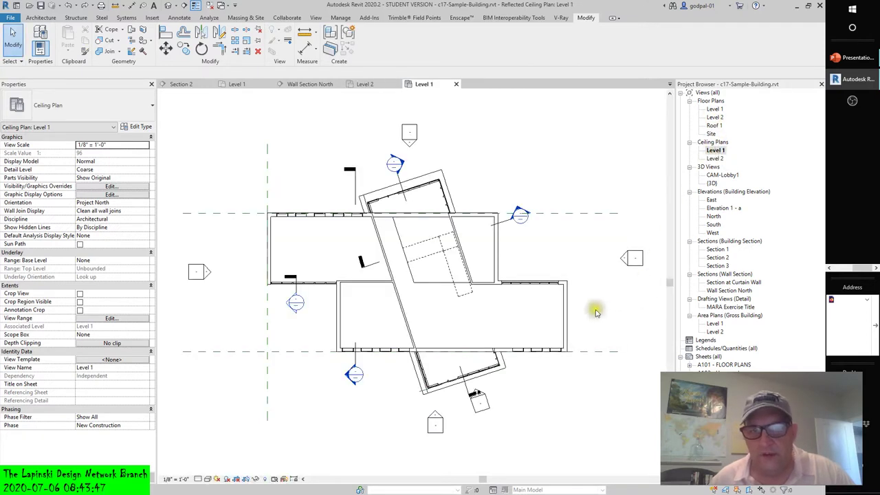
pyautogui.click(505, 328)
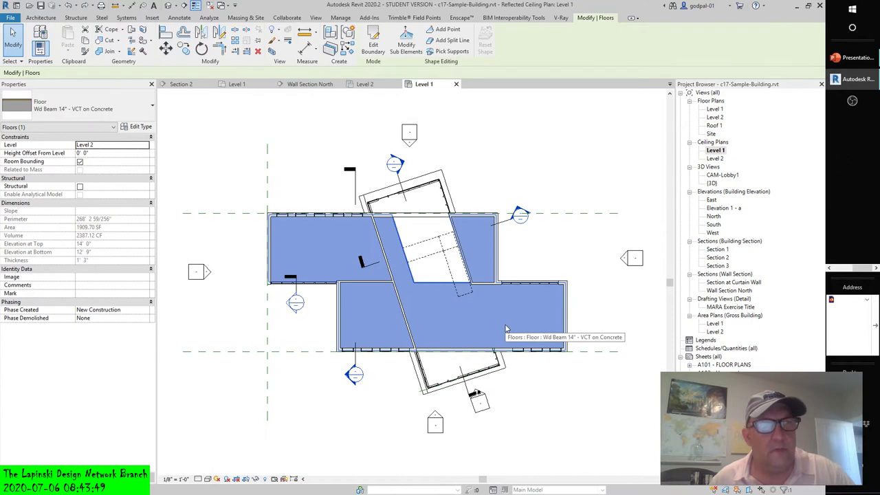
pyautogui.click(535, 161)
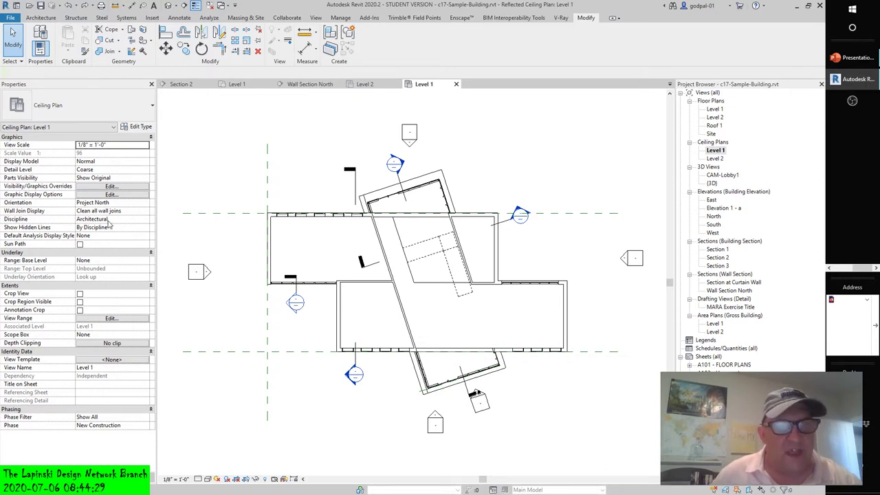
# Step: Set the underlay Base Level to Level 1, Top Level to Unbounded and Orientation to Look down
pyautogui.click(145, 264)
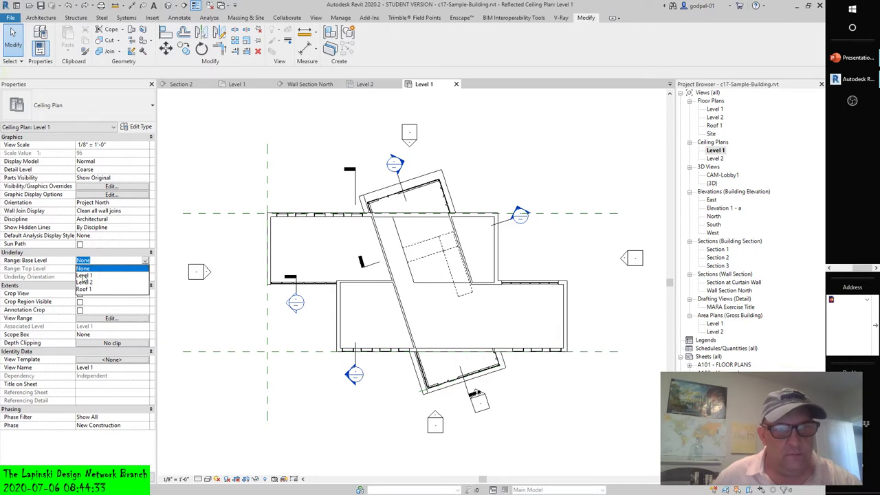
pyautogui.click(83, 276)
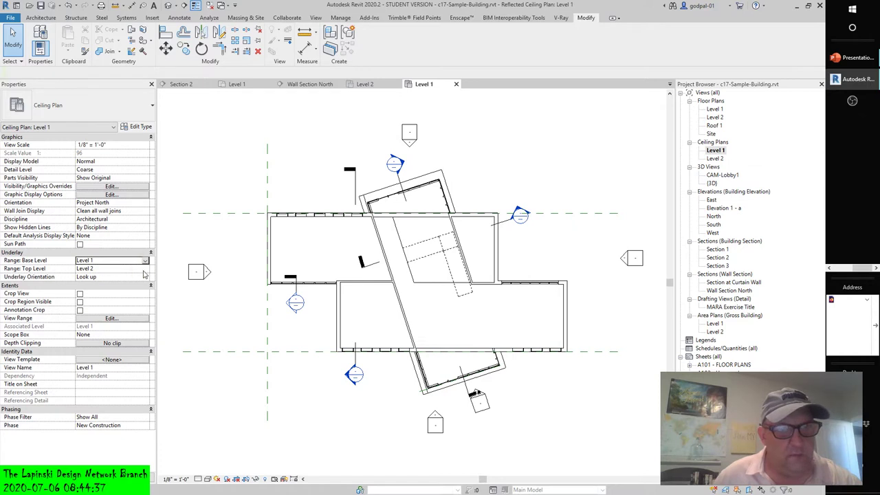
pyautogui.click(145, 268)
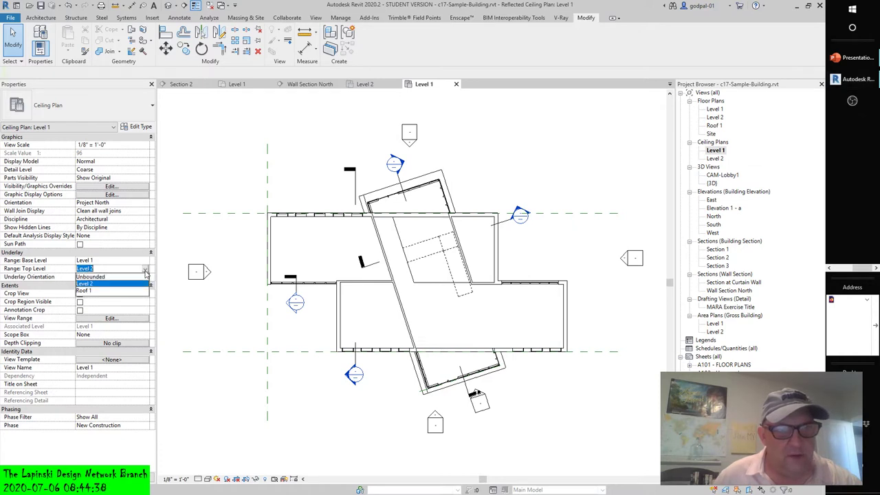
pyautogui.click(89, 277)
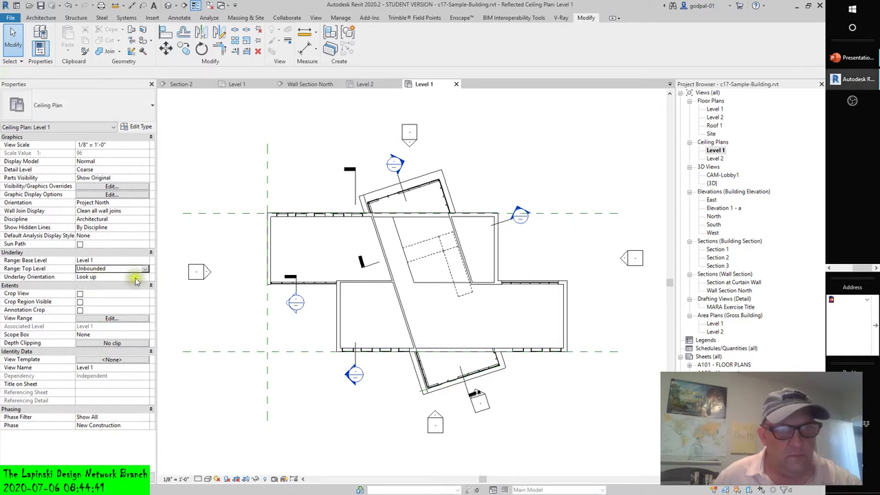
pyautogui.click(145, 277)
pyautogui.click(103, 285)
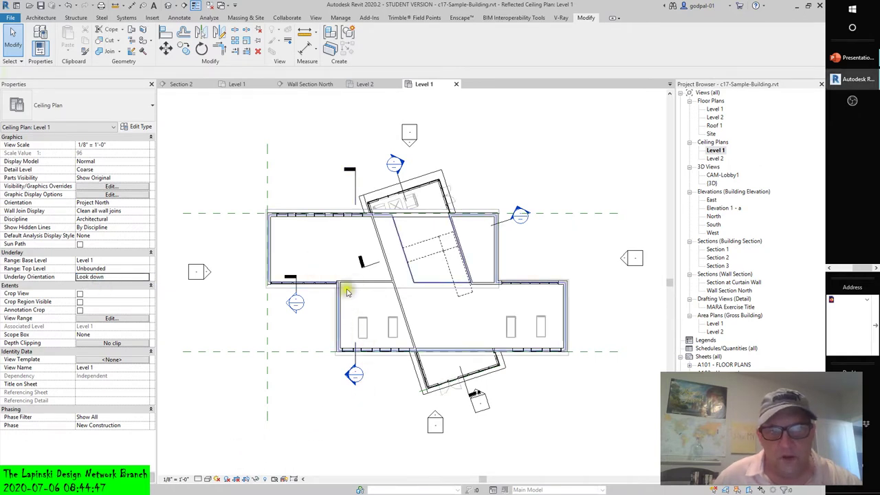
# Step: Toggle Undo and Redo to compare the ceiling plan with and without the Level 1 underlay
pyautogui.click(69, 6)
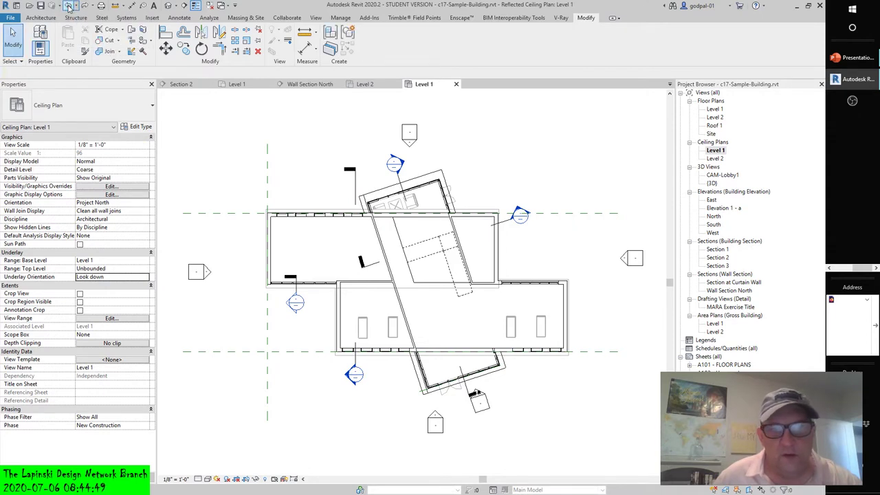
pyautogui.click(69, 6)
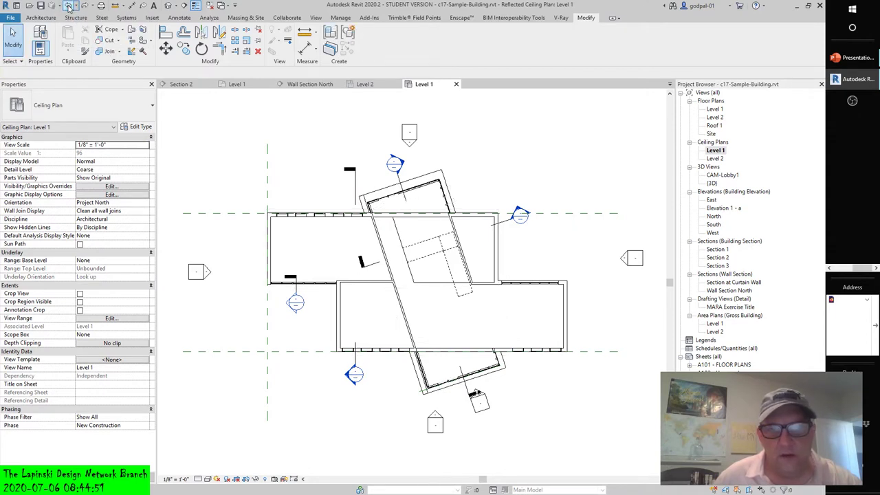
pyautogui.click(86, 7)
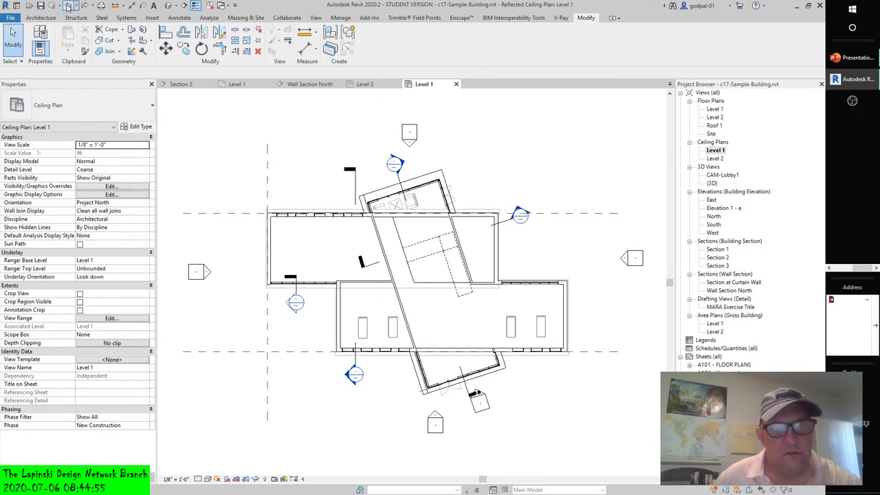
pyautogui.click(71, 5)
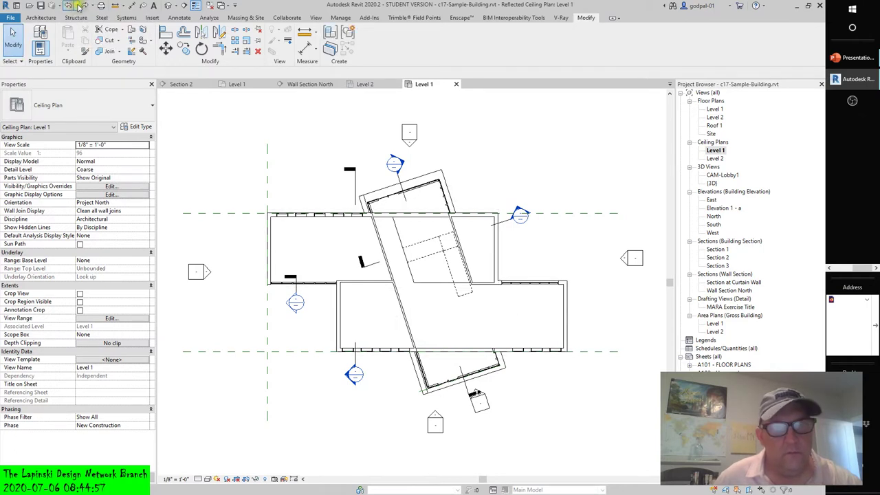
pyautogui.click(85, 7)
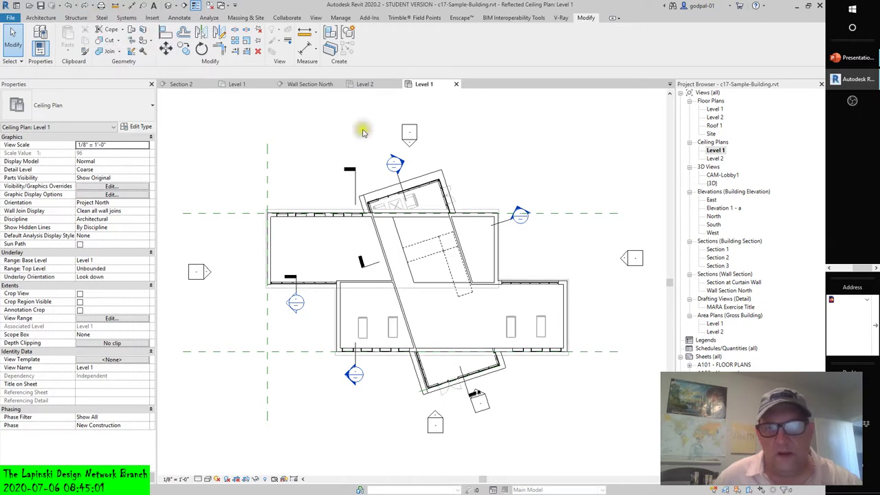
# Step: Zoom and pan to recentre the building and select the dashed element in the plan
pyautogui.scroll(3, 407, 214)
pyautogui.scroll(2, 407, 215)
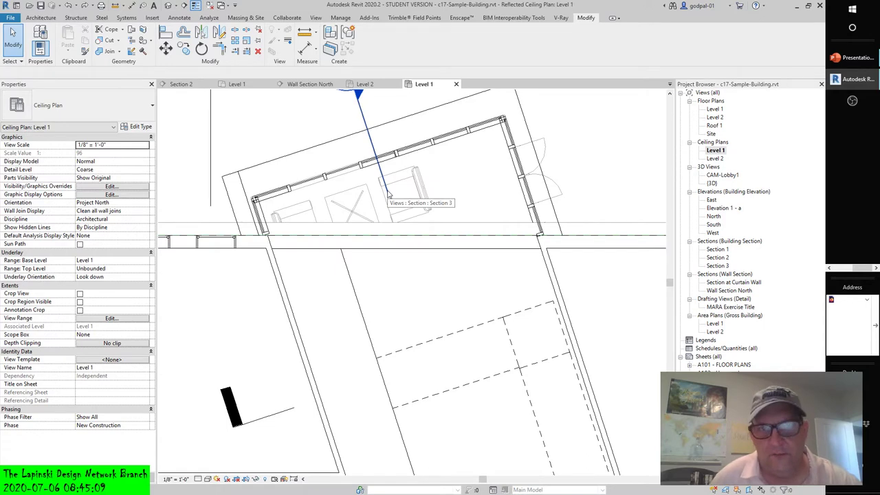
pyautogui.scroll(-2, 364, 260)
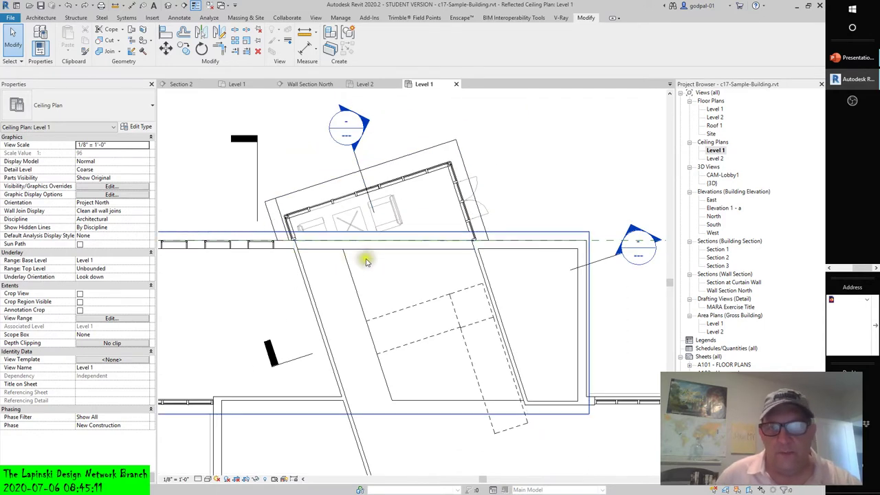
pyautogui.scroll(-2, 365, 261)
pyautogui.scroll(-2, 373, 227)
pyautogui.scroll(-1, 422, 227)
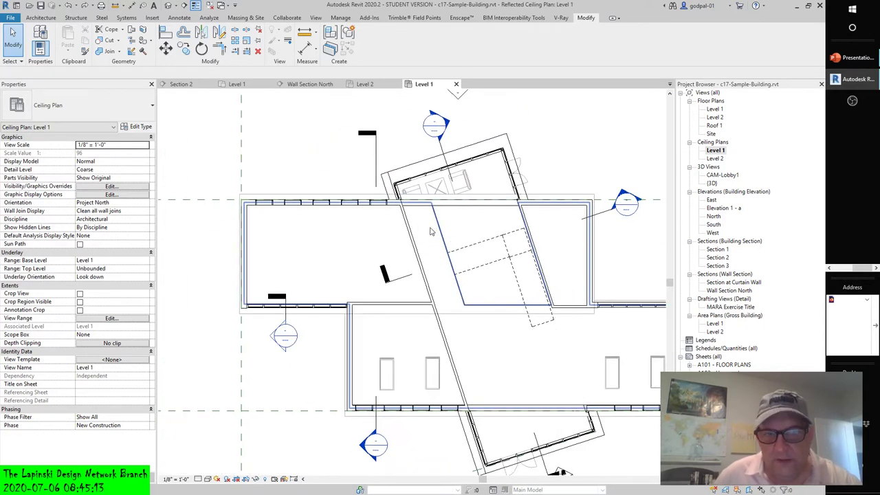
pyautogui.moveTo(435, 271); pyautogui.dragTo(355, 277, button='middle')
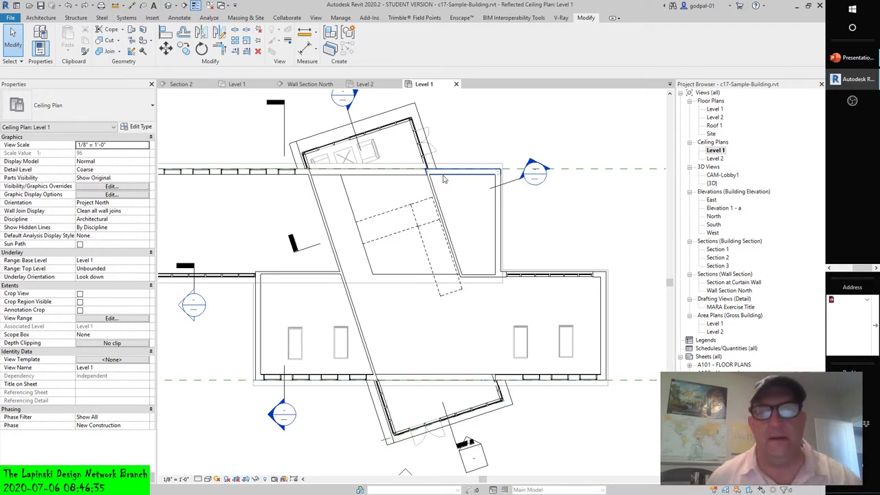
pyautogui.click(433, 214)
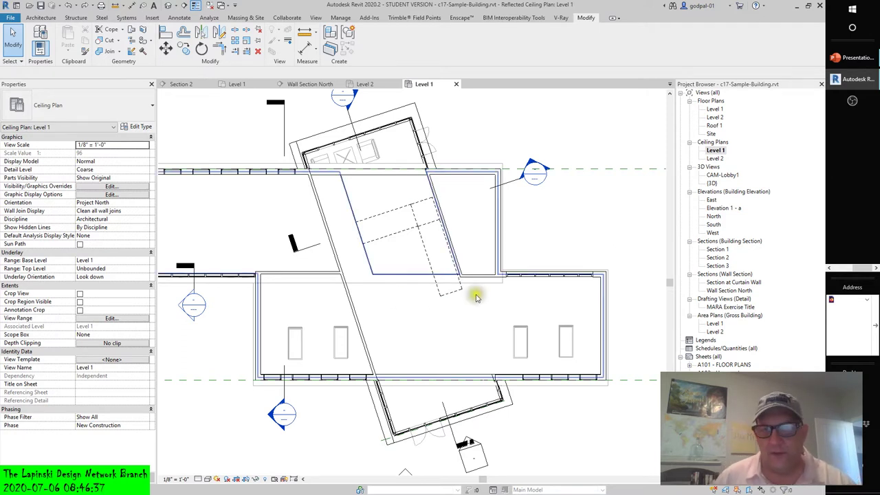
pyautogui.scroll(-2, 327, 300)
pyautogui.moveTo(327, 300); pyautogui.dragTo(383, 297, button='middle')
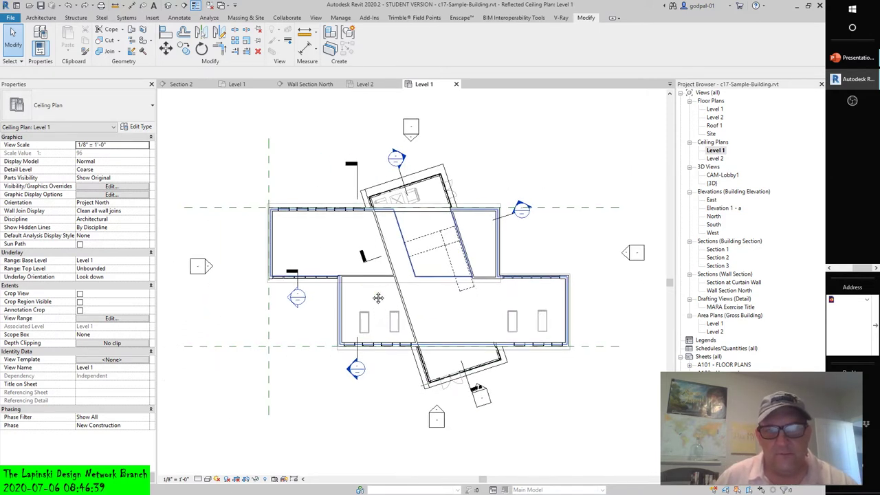
# Step: Undo the ceiling plan underlay without saving, then switch to and pan around the Level 1 floor plan
pyautogui.click(69, 6)
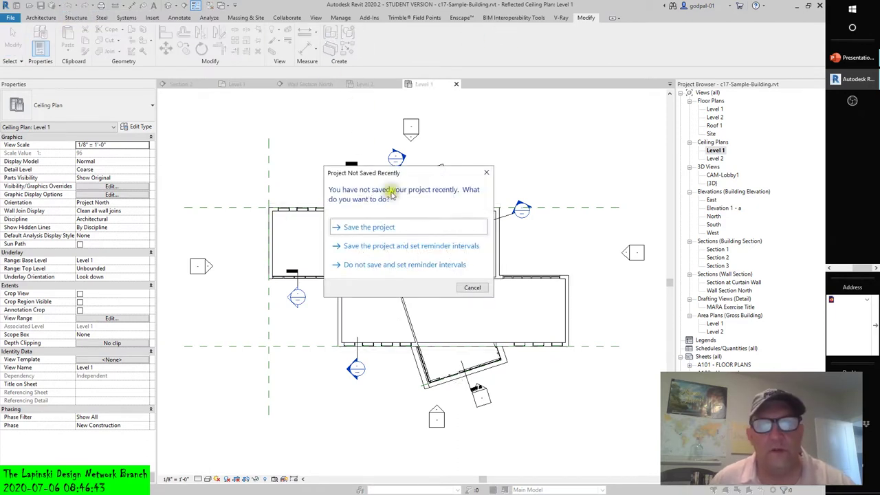
pyautogui.click(472, 288)
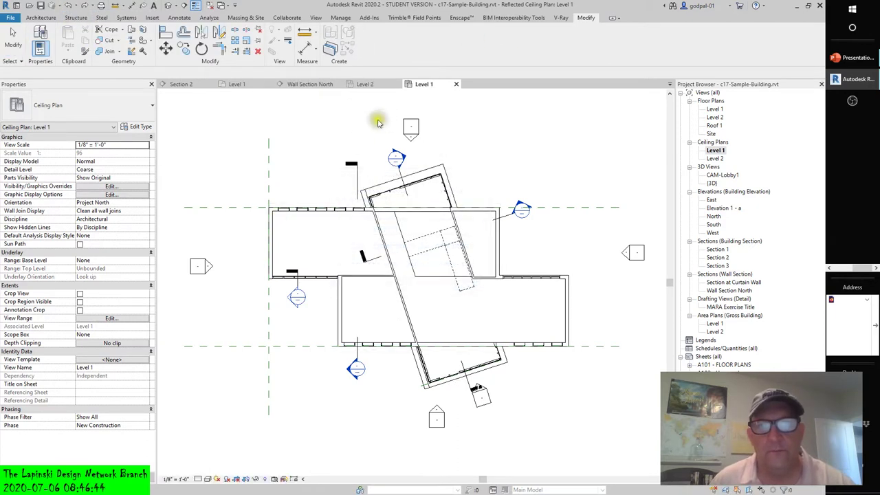
pyautogui.click(236, 84)
pyautogui.scroll(3, 348, 292)
pyautogui.scroll(2, 348, 292)
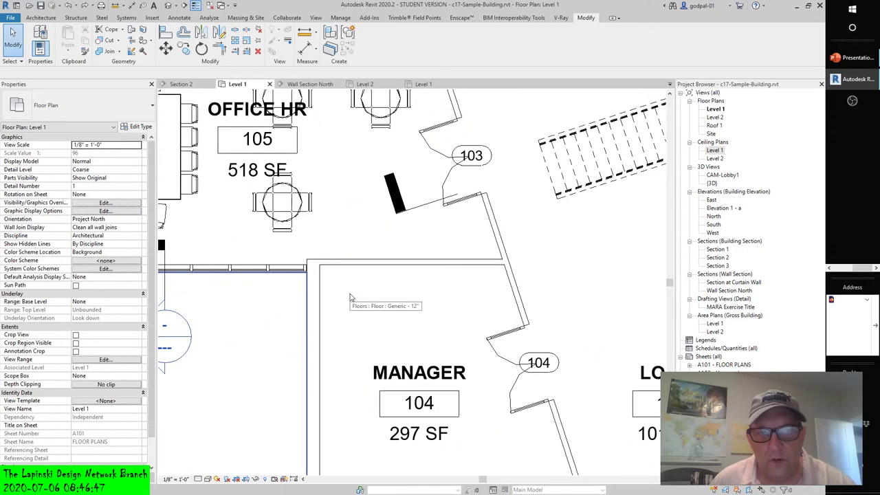
pyautogui.scroll(2, 350, 287)
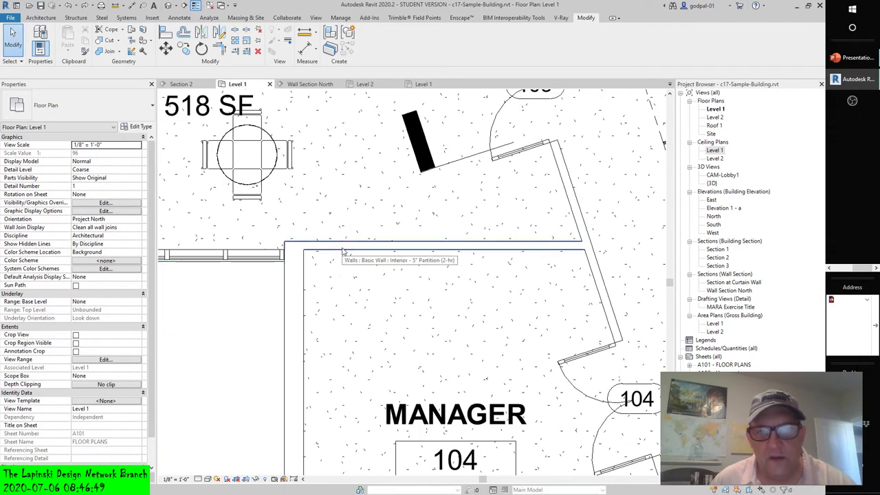
pyautogui.scroll(-3, 343, 252)
pyautogui.scroll(-2, 365, 268)
pyautogui.moveTo(365, 268); pyautogui.dragTo(336, 268, button='middle')
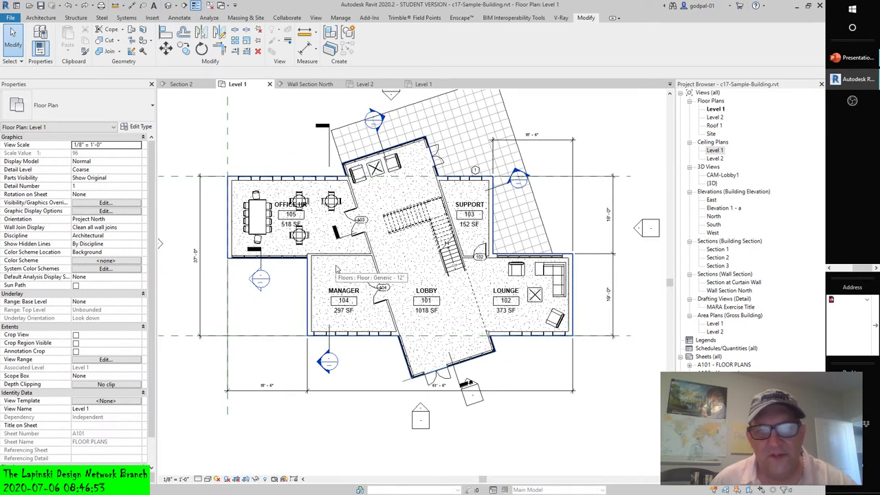
pyautogui.moveTo(539, 369); pyautogui.dragTo(546, 385, button='middle')
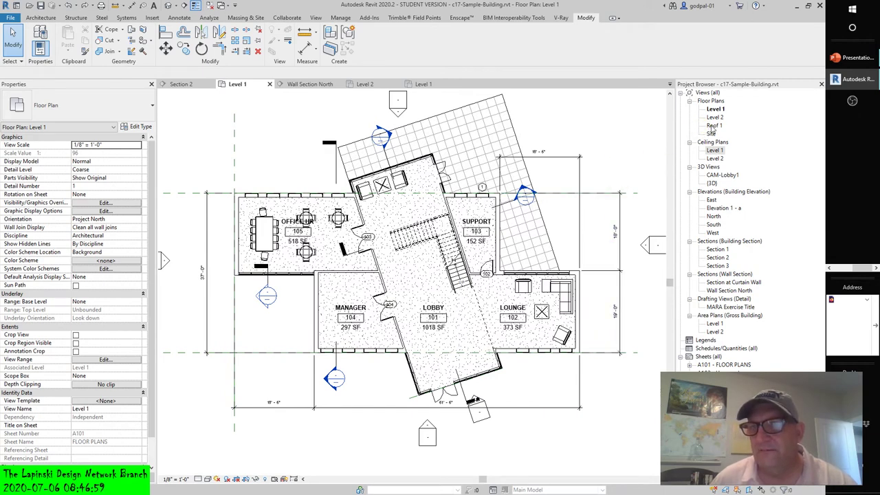
# Step: Open Roof 1, try Level 1 as its underlay base level, then undo back to Level 2
pyautogui.doubleClick(713, 127)
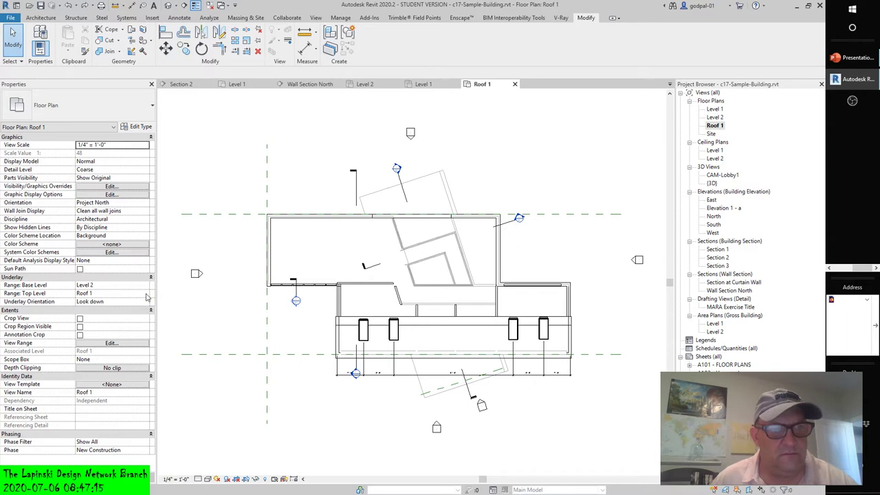
pyautogui.click(147, 286)
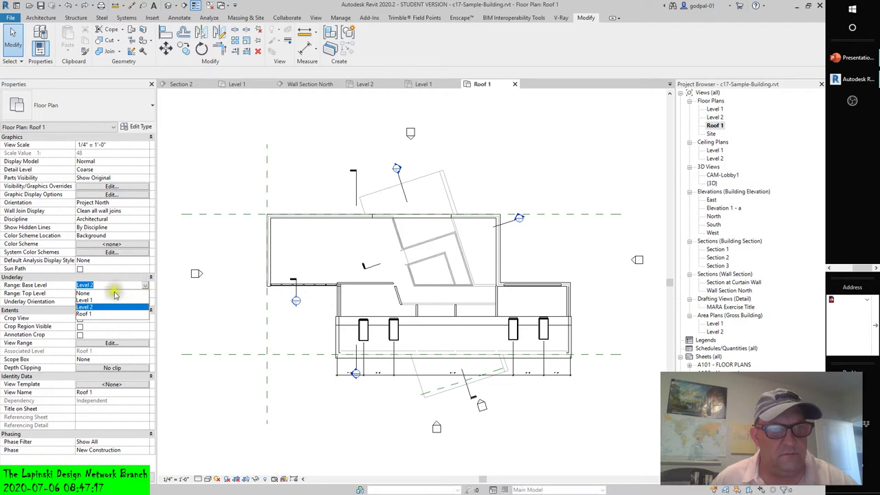
pyautogui.click(84, 300)
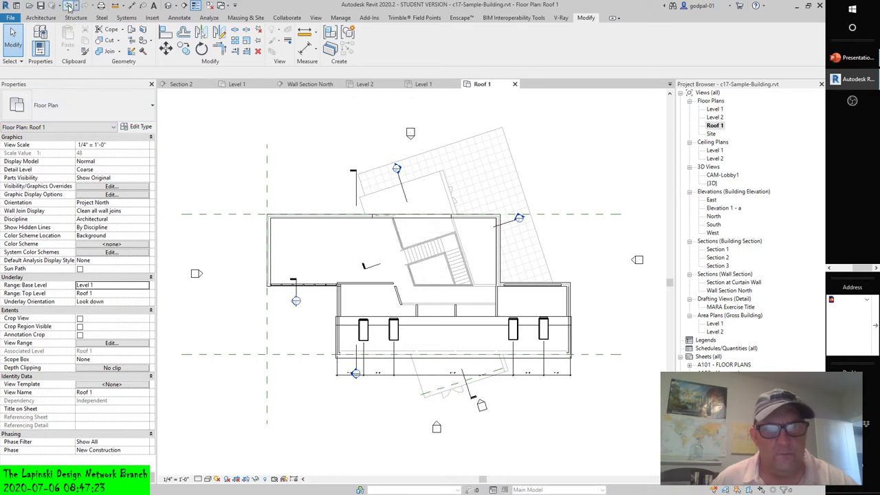
pyautogui.click(68, 5)
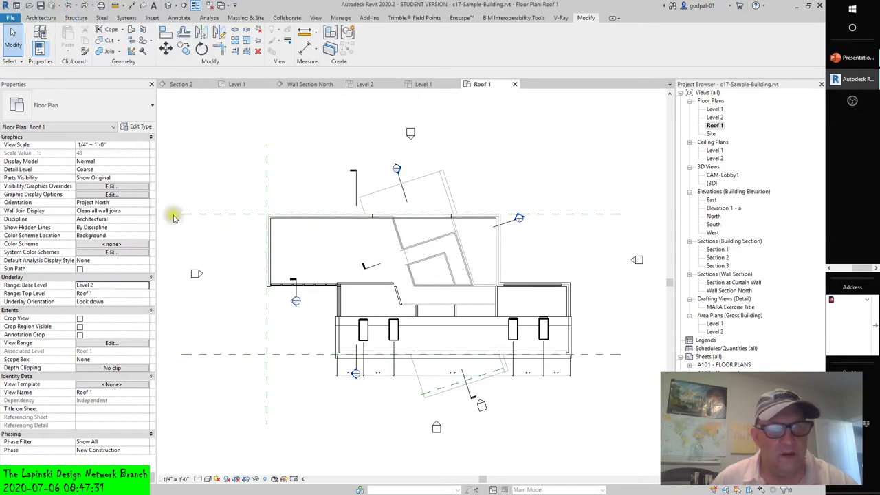
pyautogui.click(145, 290)
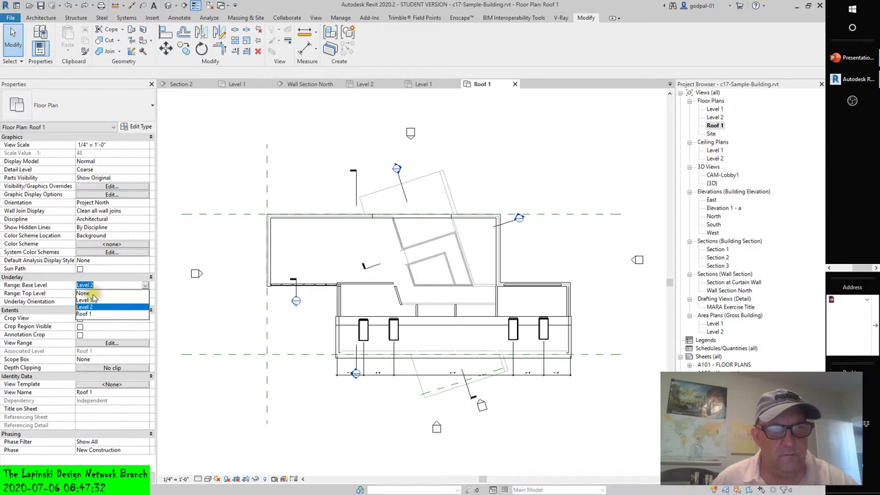
pyautogui.click(93, 298)
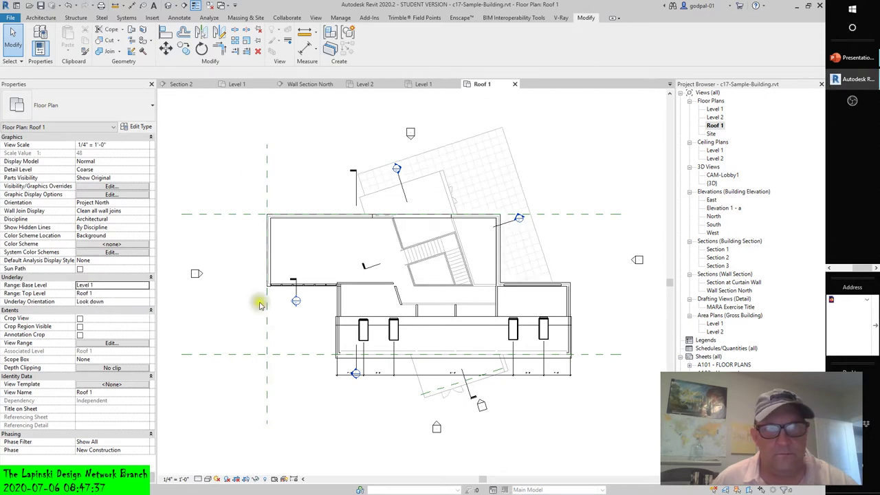
pyautogui.click(70, 5)
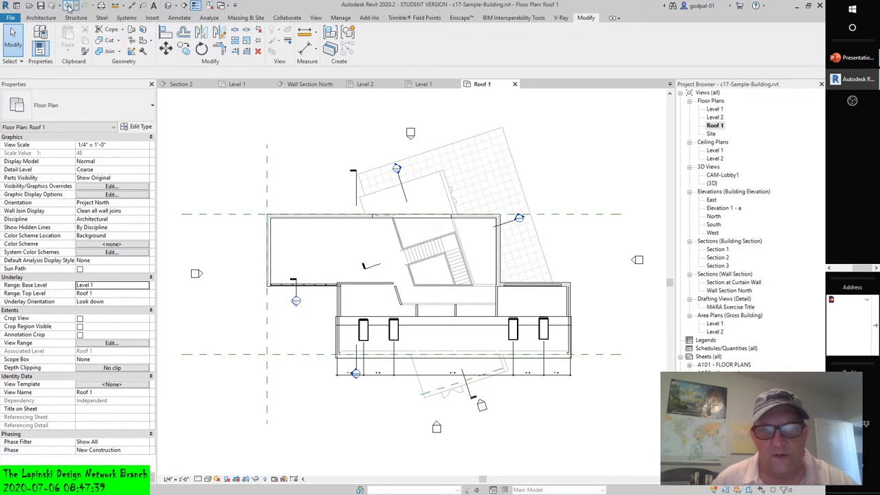
pyautogui.click(87, 6)
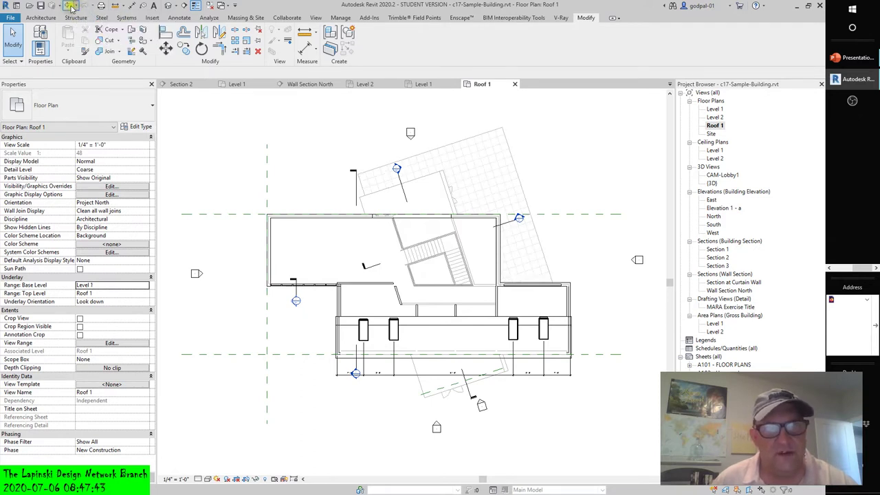
pyautogui.click(68, 6)
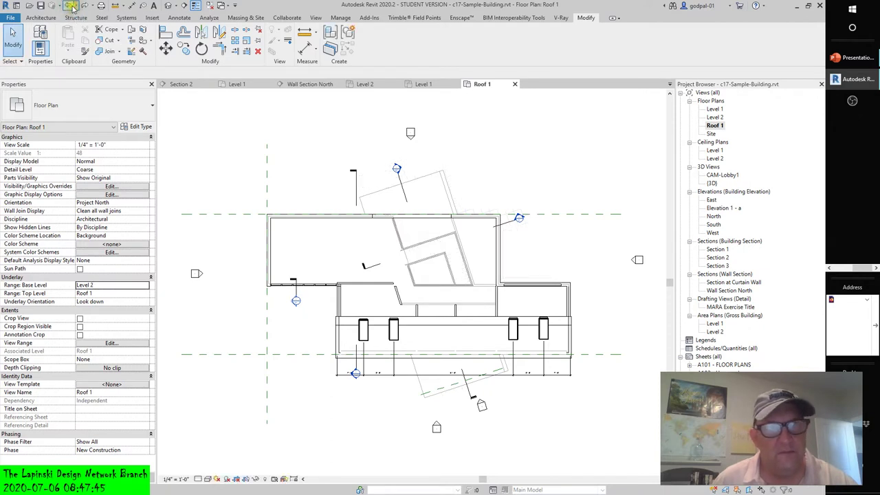
pyautogui.click(85, 7)
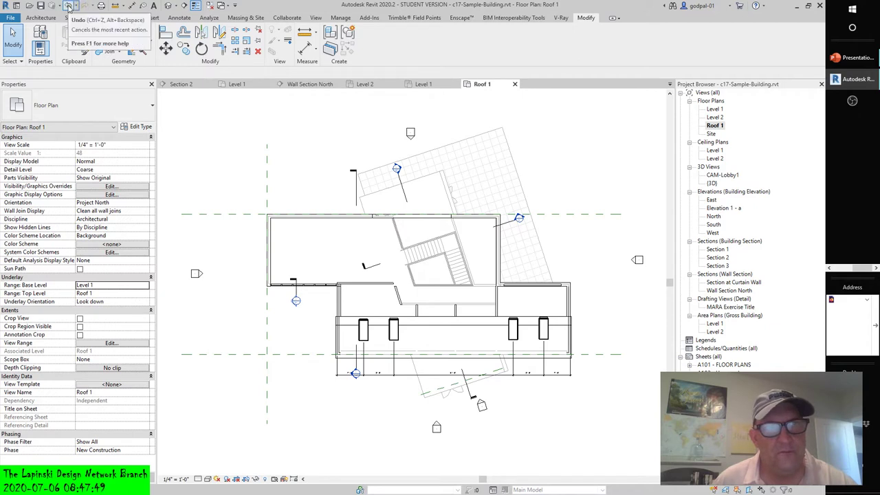
pyautogui.click(68, 6)
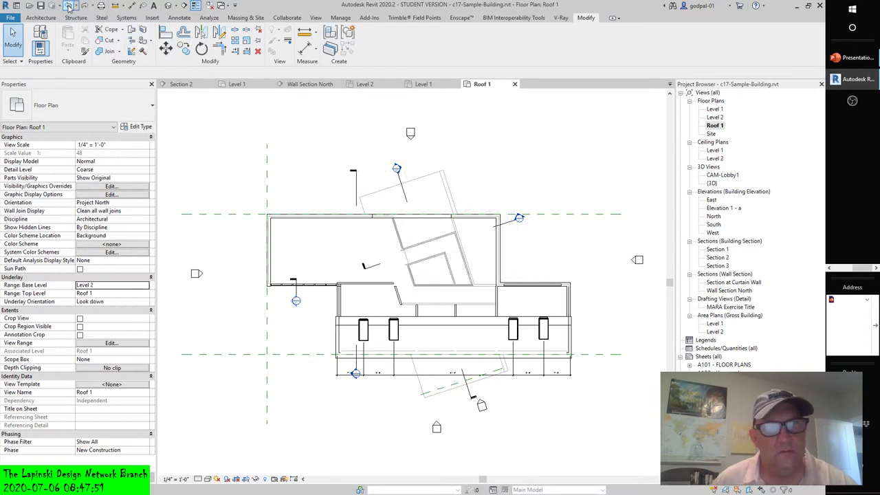
pyautogui.click(85, 6)
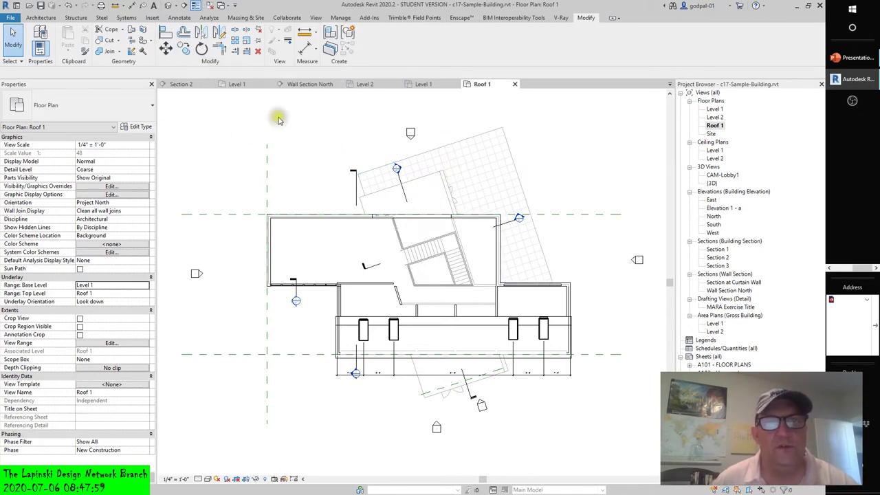
# Step: Restyle the right and top edges of the rotated roof grid as <Hidden> dashed lines
pyautogui.click(288, 43)
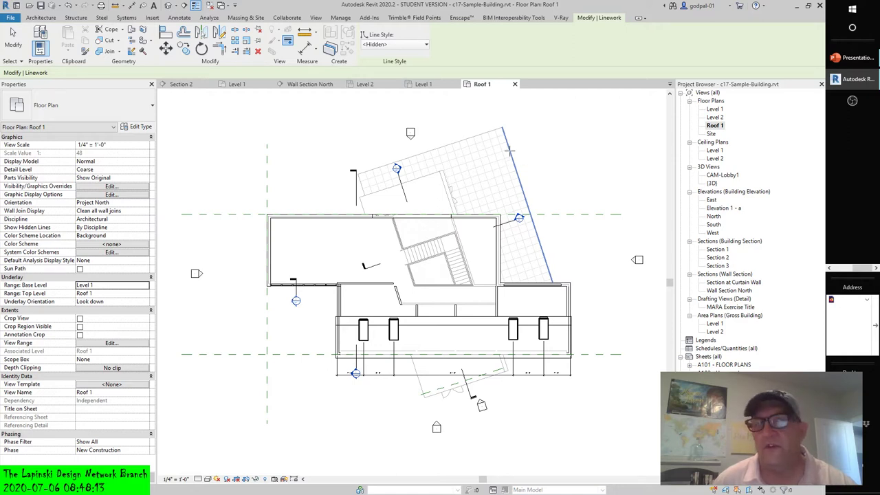
pyautogui.click(509, 150)
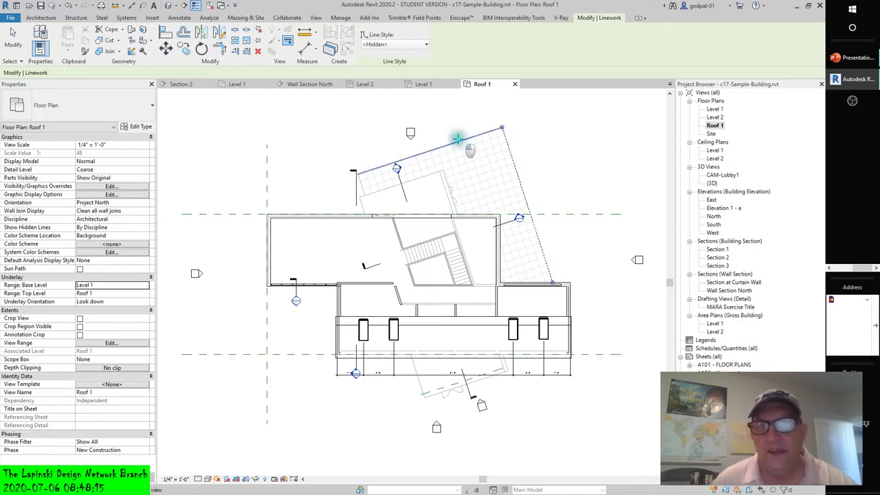
pyautogui.click(457, 140)
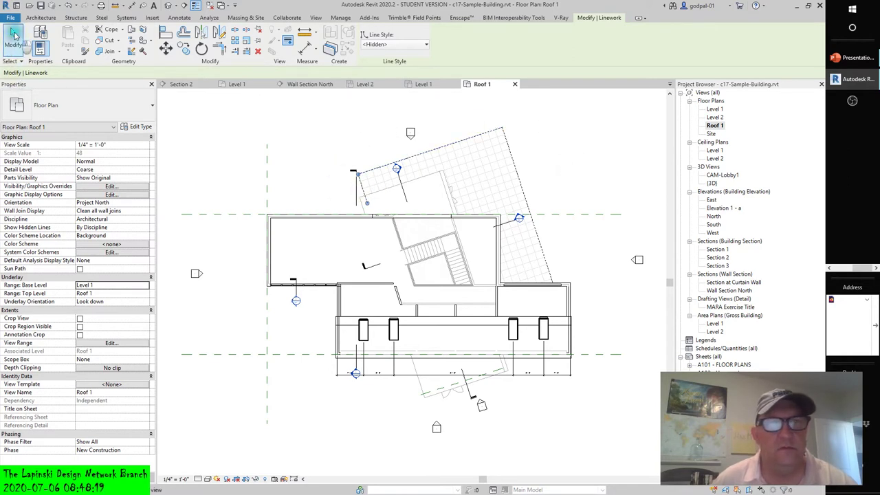
pyautogui.click(13, 38)
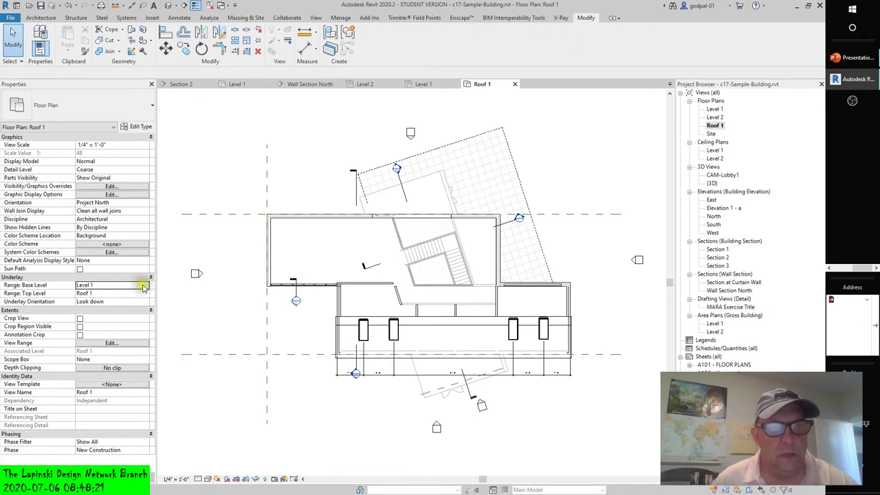
pyautogui.click(144, 287)
# Step: Set Roof 1's Underlay Base Level to None, then switch to the Level 1 reflected ceiling plan
pyautogui.click(89, 292)
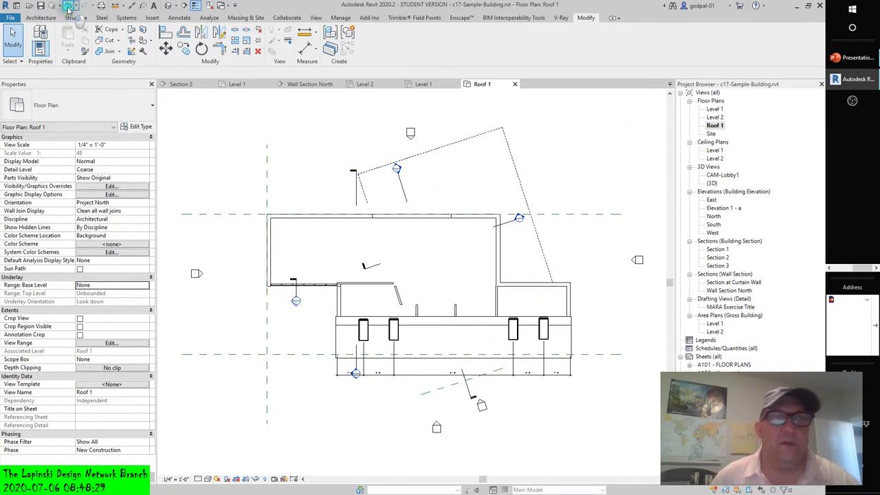
pyautogui.click(68, 6)
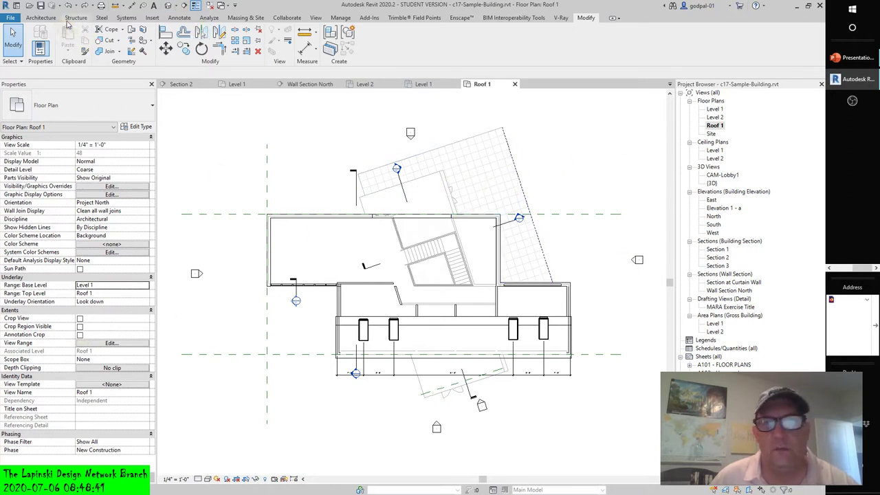
pyautogui.click(146, 289)
pyautogui.click(103, 295)
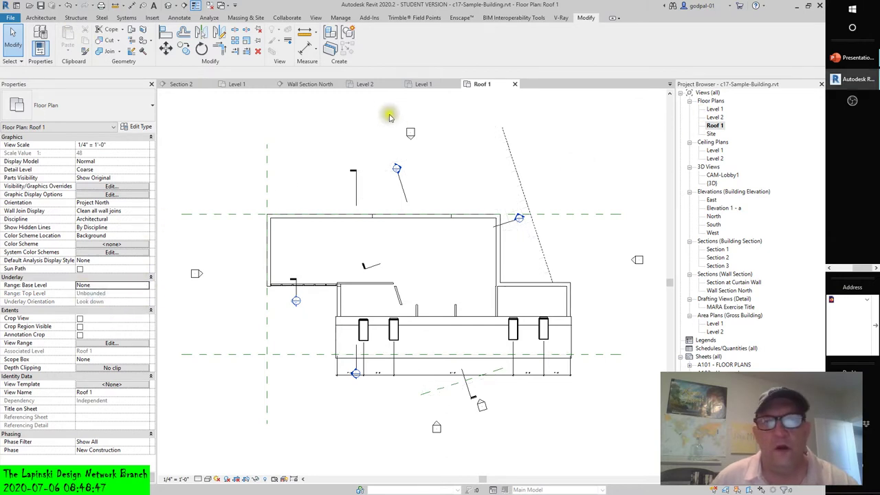
pyautogui.click(418, 83)
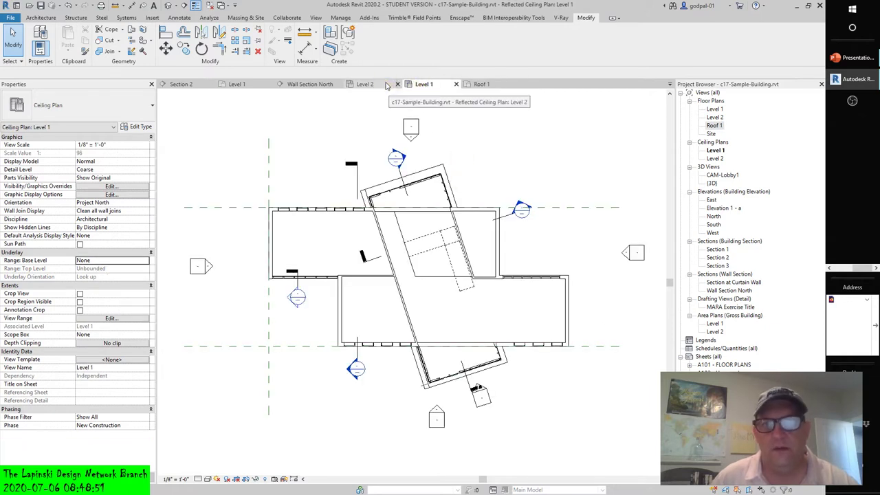
# Step: In the Level 1 floor plan, drag the Plaza Slab up and right, then switch to Roof 1
pyautogui.click(371, 84)
pyautogui.click(320, 84)
pyautogui.click(237, 84)
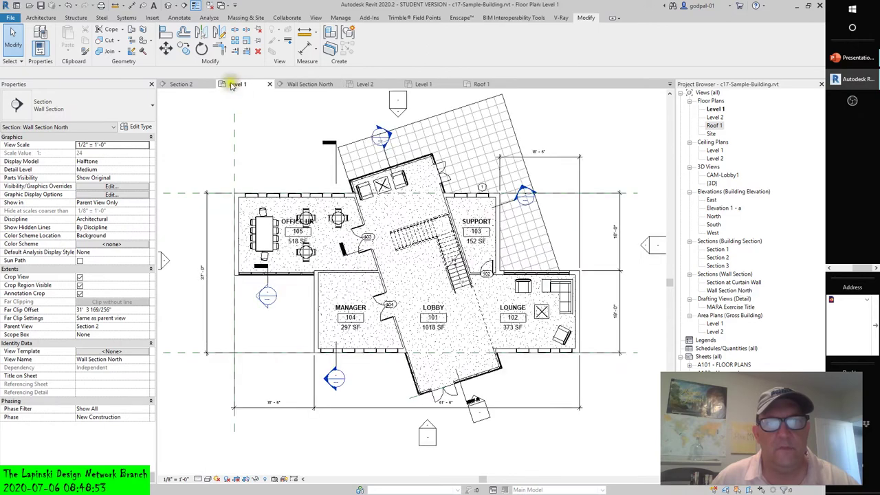
pyautogui.click(516, 130)
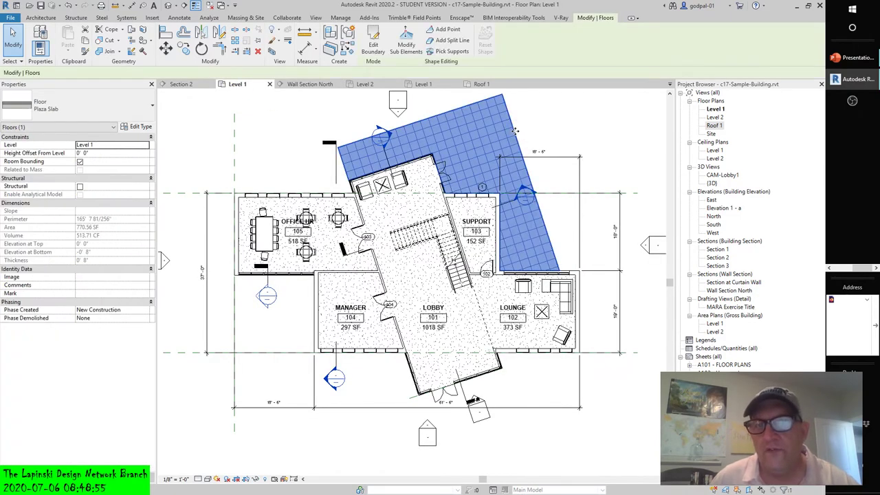
pyautogui.moveTo(515, 130); pyautogui.dragTo(555, 151)
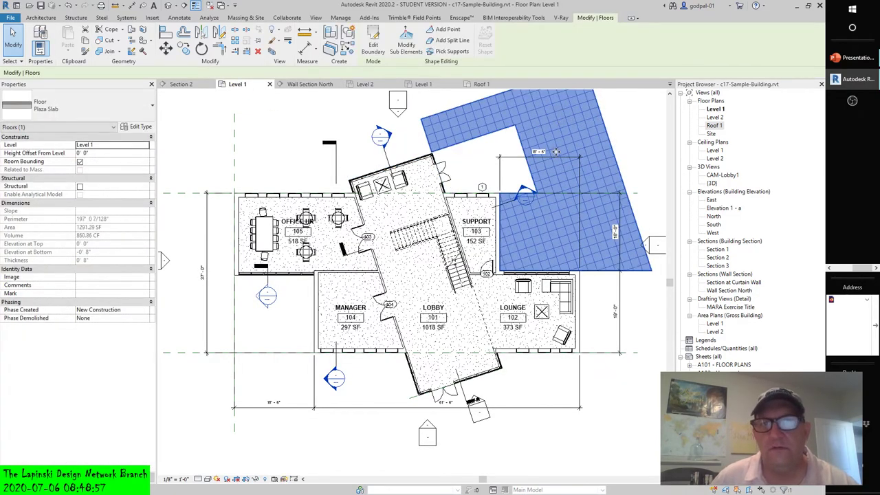
pyautogui.click(481, 84)
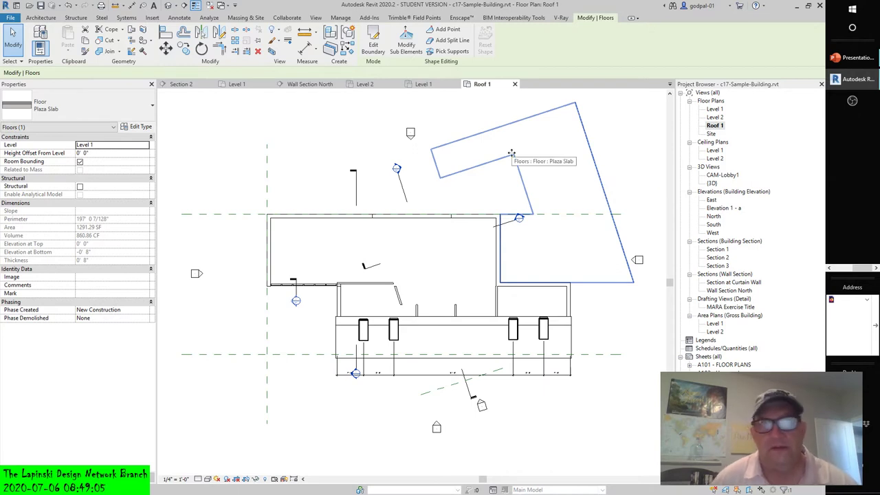
pyautogui.press('Return')
# Step: Undo the last five changes to restore the Plaza Slab, then close all views except Roof 1
pyautogui.click(69, 5)
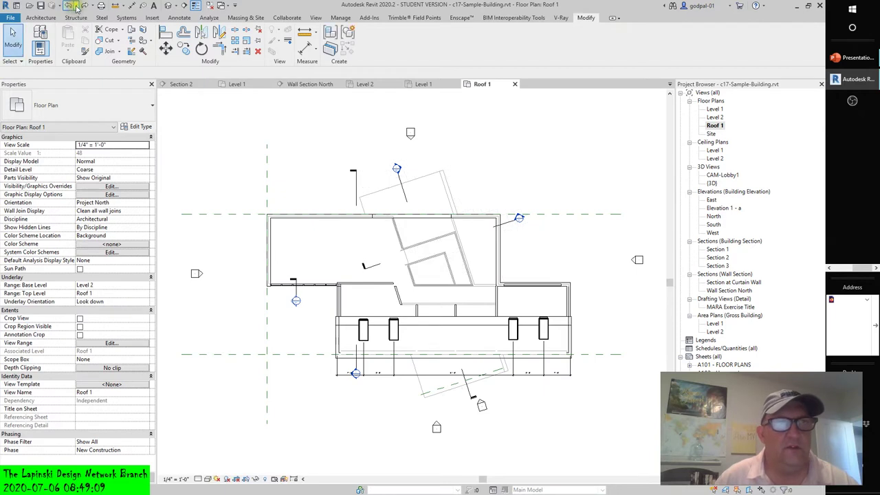
pyautogui.click(77, 6)
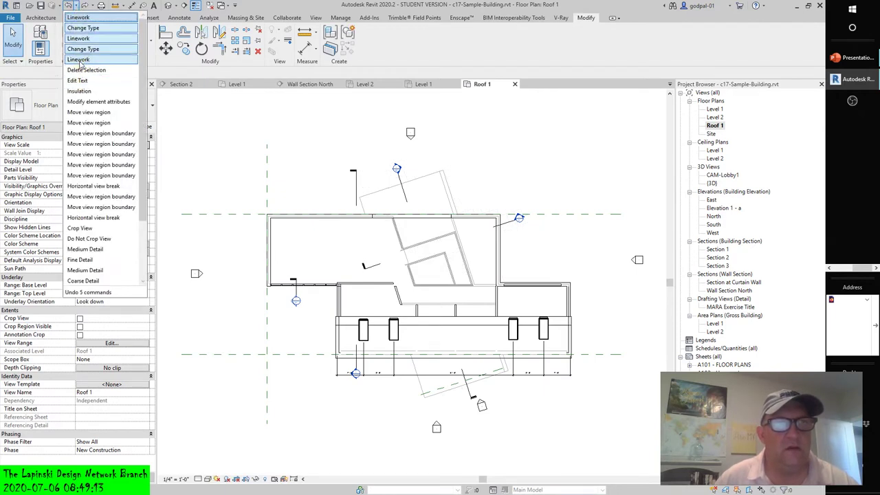
pyautogui.click(79, 61)
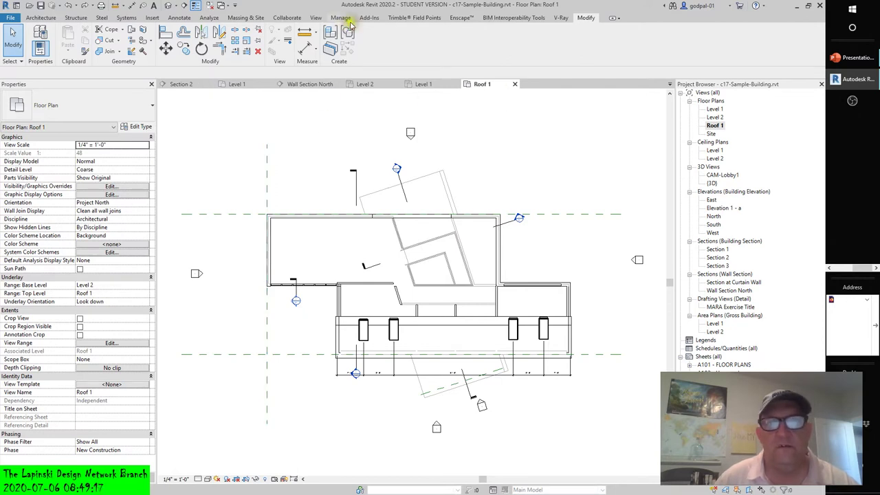
pyautogui.click(315, 18)
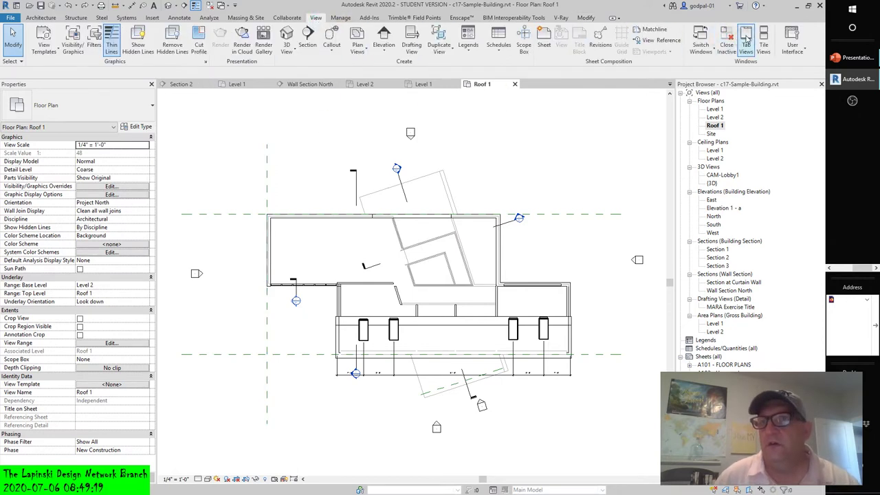
pyautogui.click(727, 35)
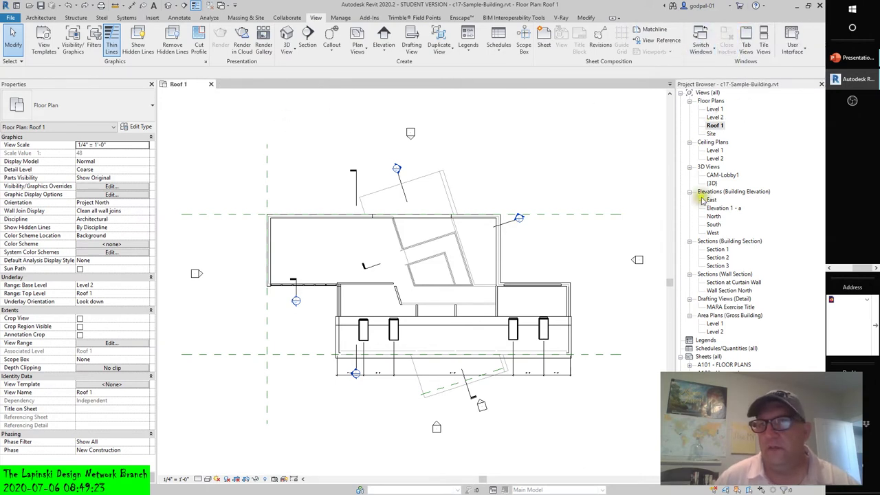
# Step: Open Wall Section North from the Project Browser and close the Roof 1 view
pyautogui.doubleClick(720, 291)
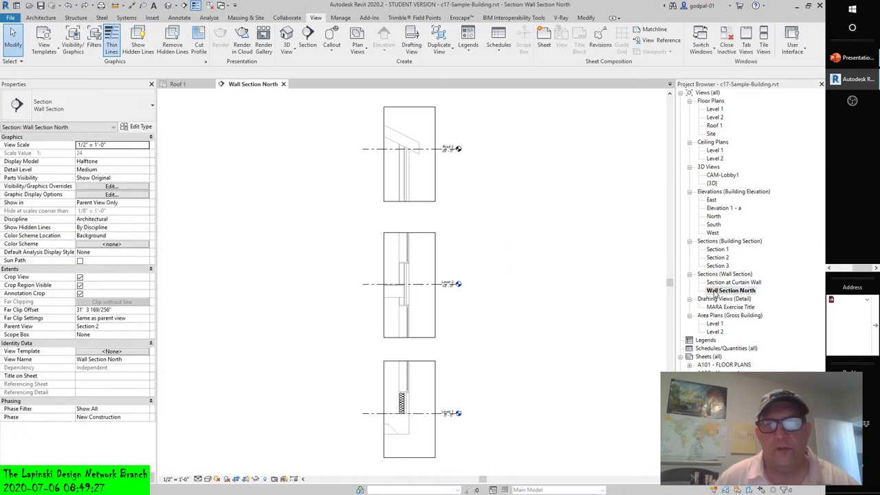
pyautogui.click(211, 84)
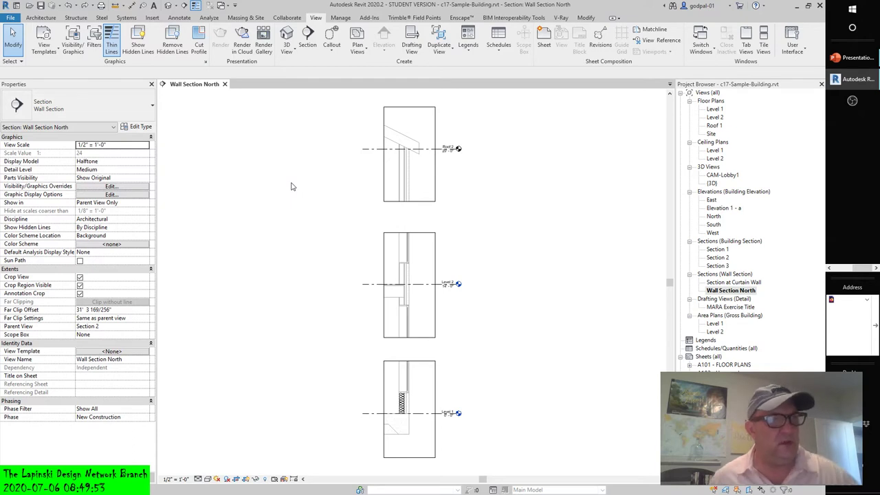
pyautogui.click(291, 184)
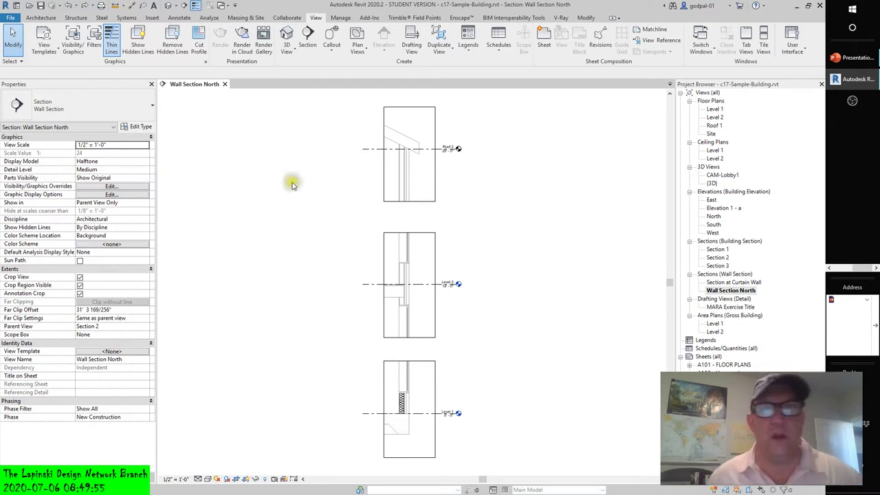
pyautogui.click(583, 20)
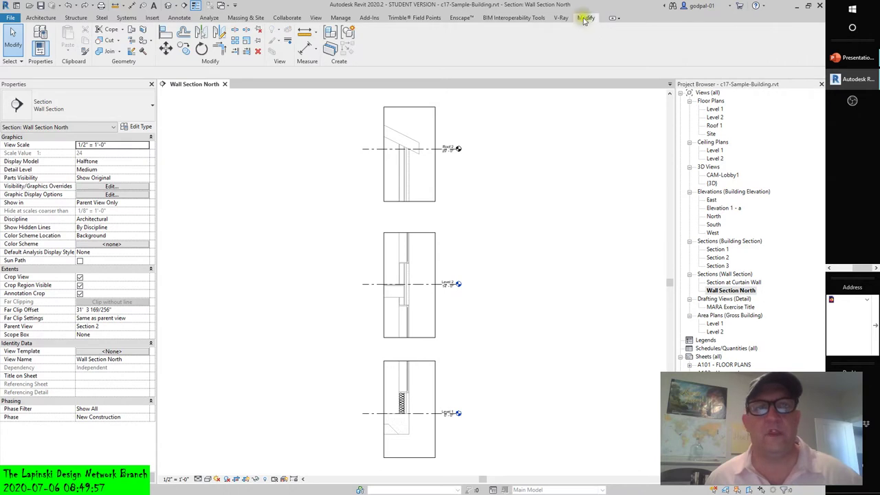
# Step: Start the Linework tool with the Medium Lines style and frame the footing in view
pyautogui.click(292, 43)
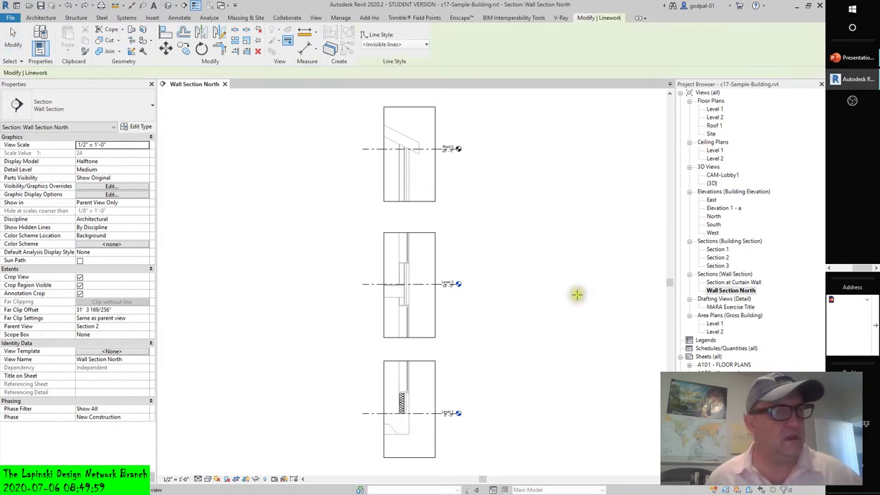
pyautogui.moveTo(618, 388); pyautogui.dragTo(609, 334, button='middle')
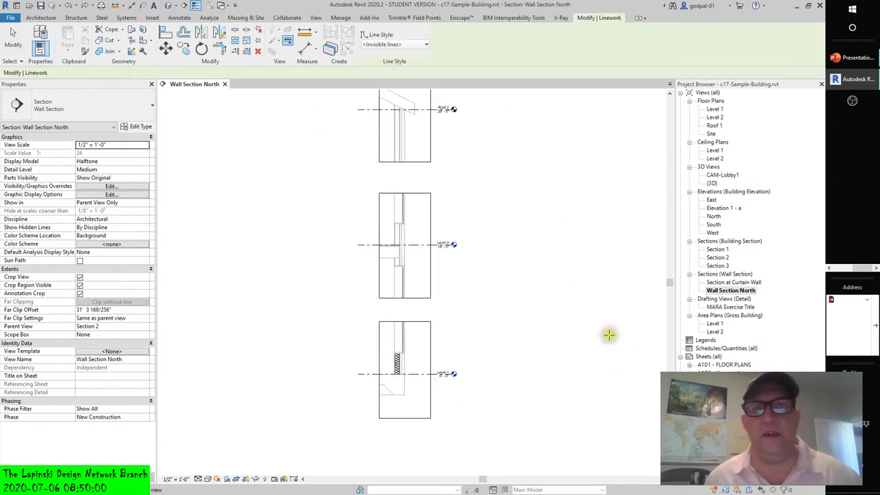
pyautogui.click(426, 45)
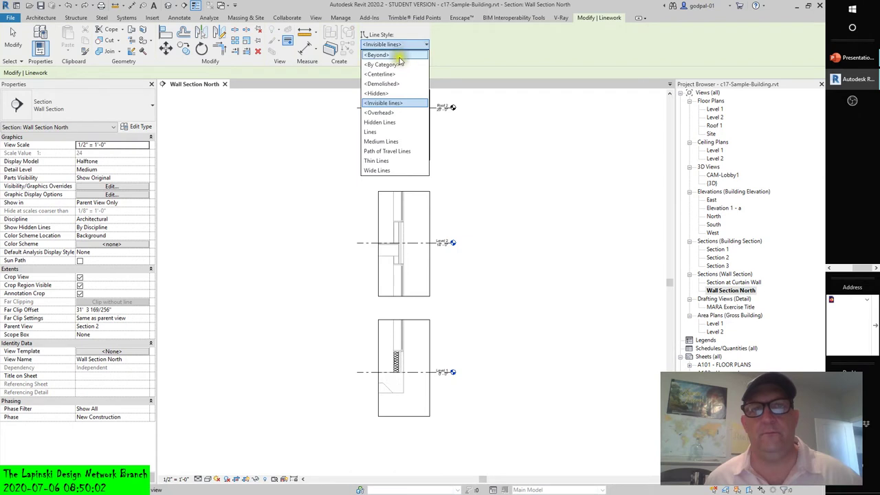
pyautogui.click(380, 141)
pyautogui.scroll(2, 412, 392)
pyautogui.scroll(3, 410, 393)
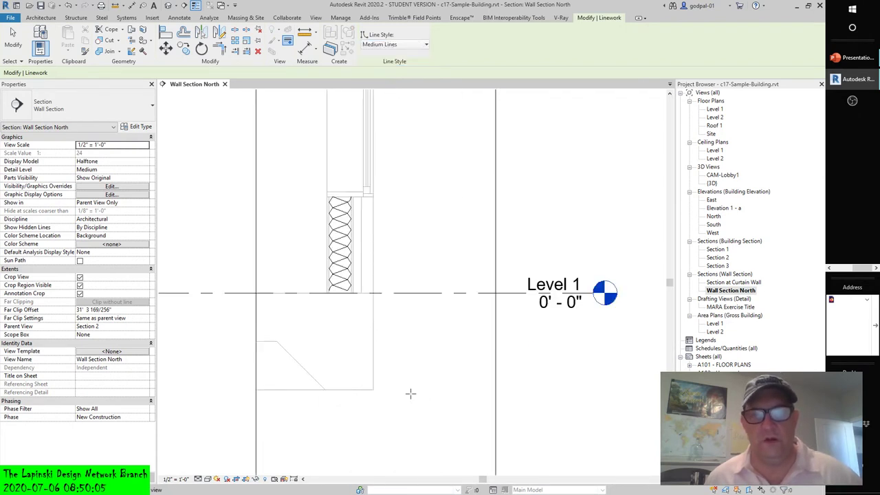
pyautogui.scroll(2, 426, 391)
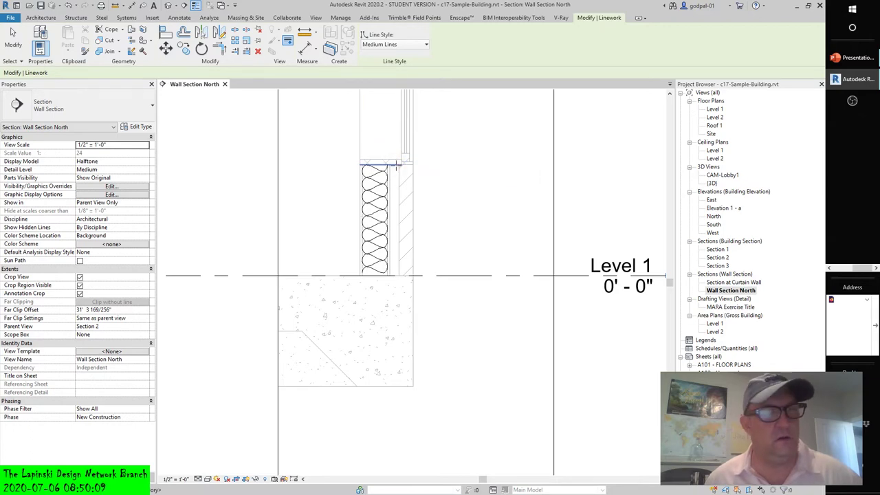
pyautogui.scroll(3, 401, 167)
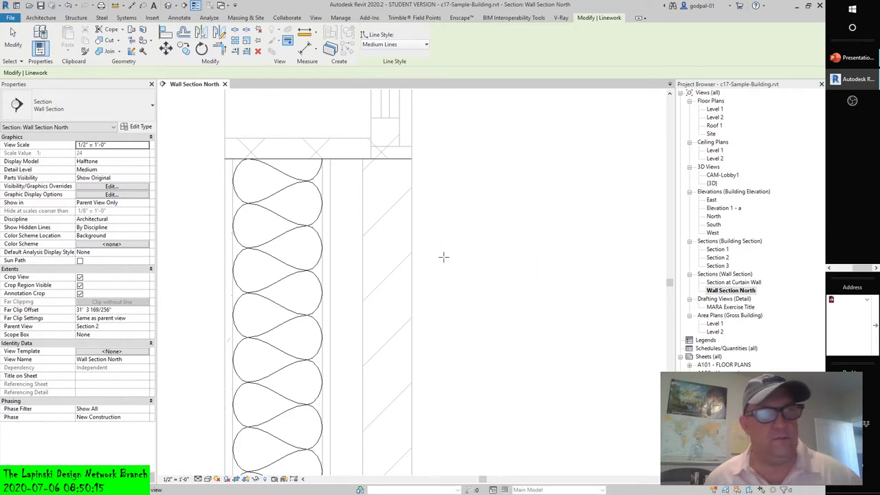
pyautogui.moveTo(474, 255); pyautogui.dragTo(560, 236, button='middle')
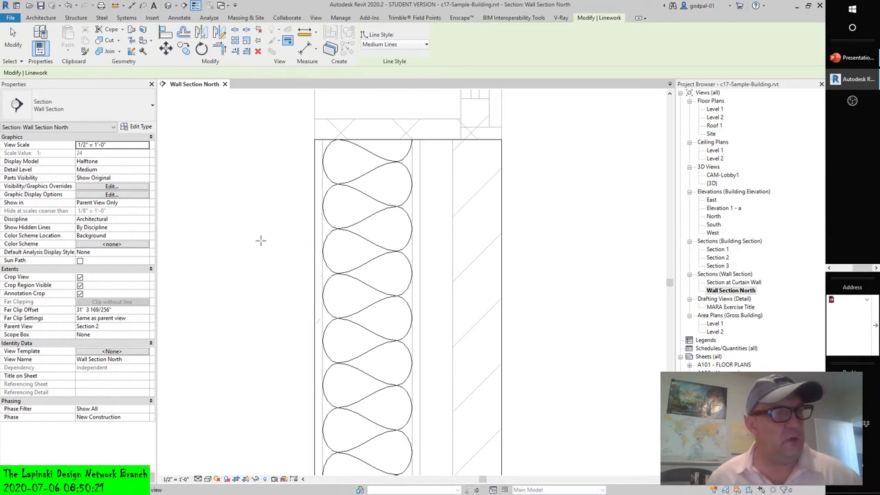
pyautogui.scroll(-2, 260, 240)
pyautogui.scroll(-2, 334, 245)
pyautogui.scroll(-1, 409, 210)
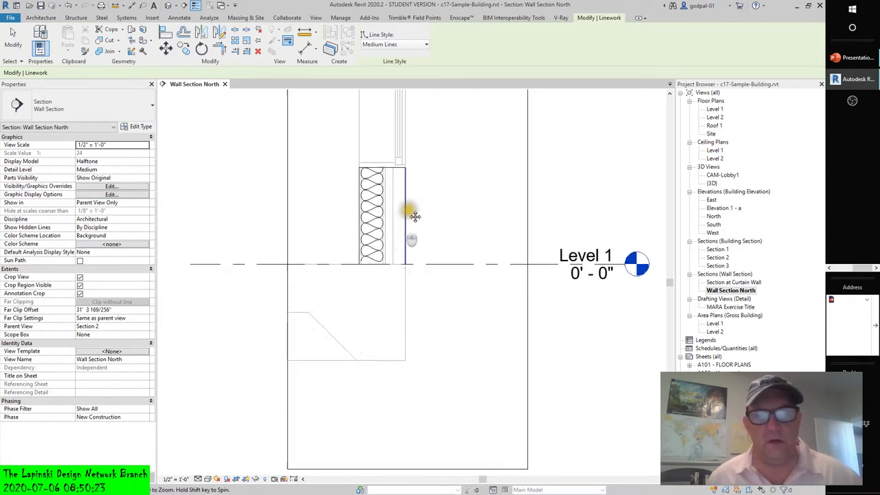
# Step: Restyle the footing's right, bottom and diagonal edges plus the left grade line as Medium Lines
pyautogui.click(406, 349)
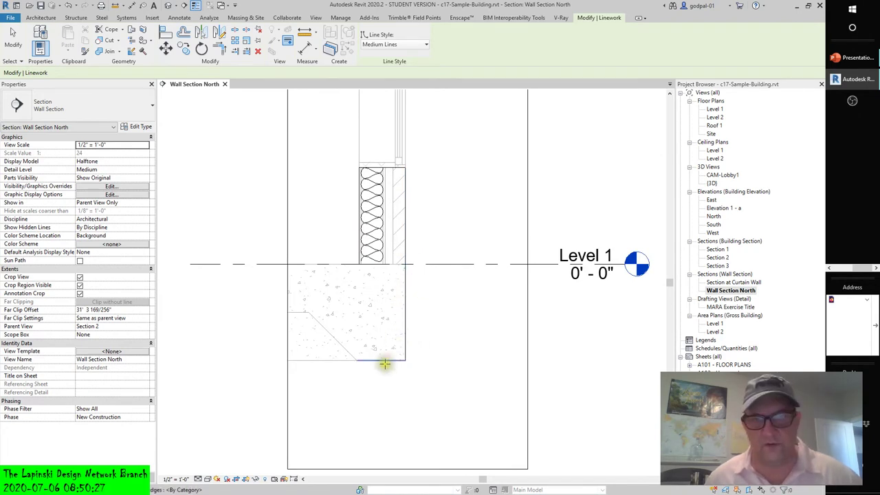
pyautogui.click(381, 362)
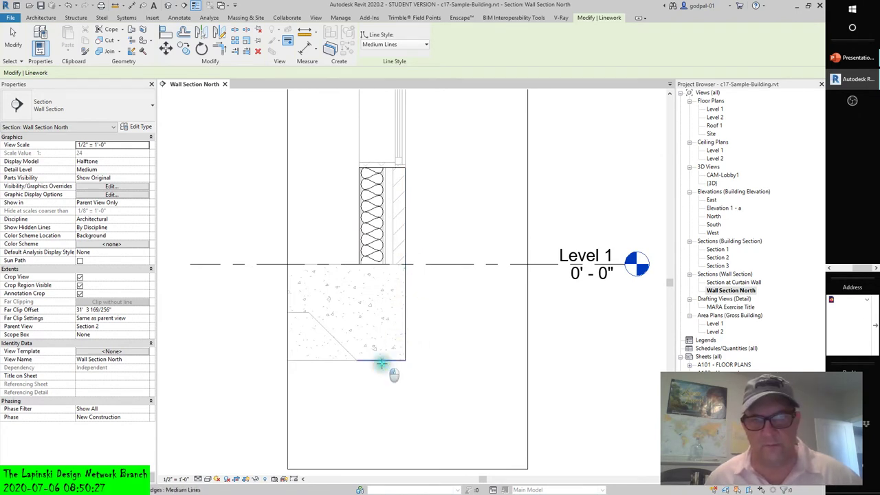
pyautogui.click(340, 342)
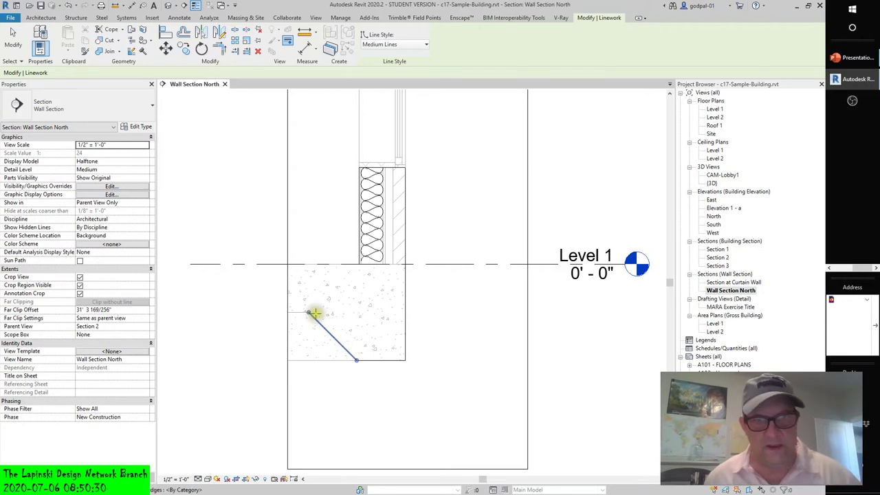
pyautogui.click(323, 264)
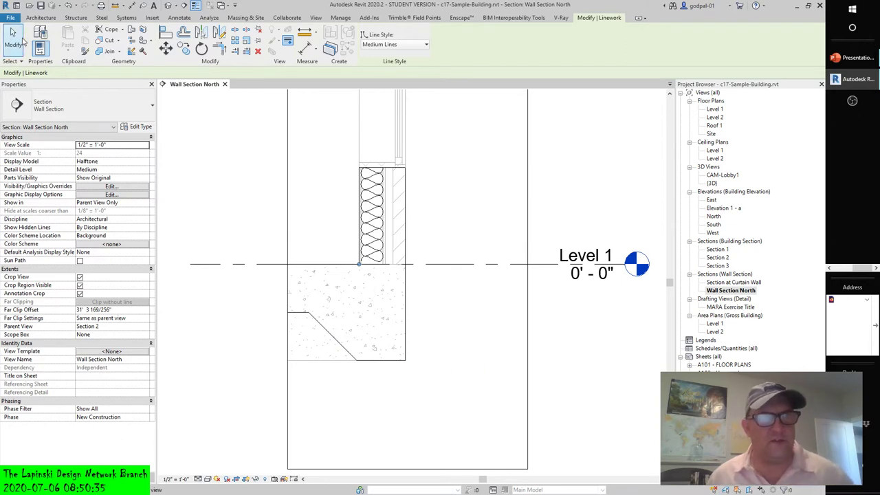
pyautogui.click(13, 41)
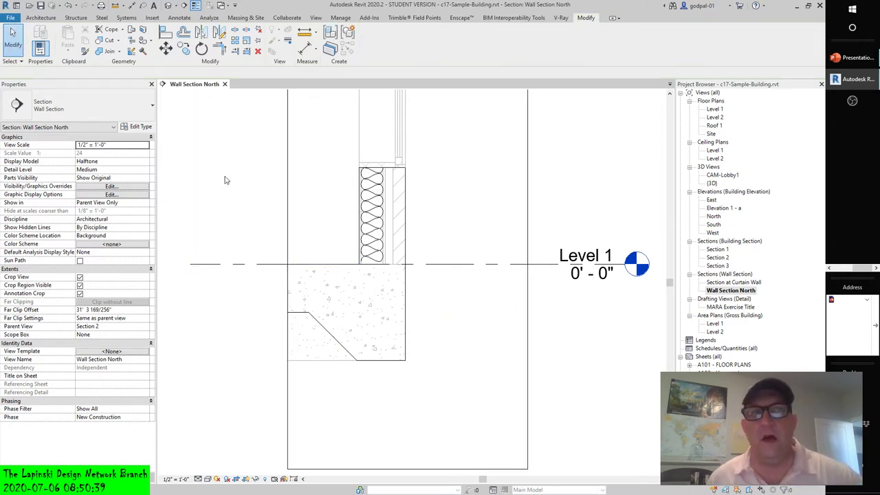
# Step: Browse the ribbon tabs and select the wall, then turn off Thin Lines to show true lineweights
pyautogui.click(41, 17)
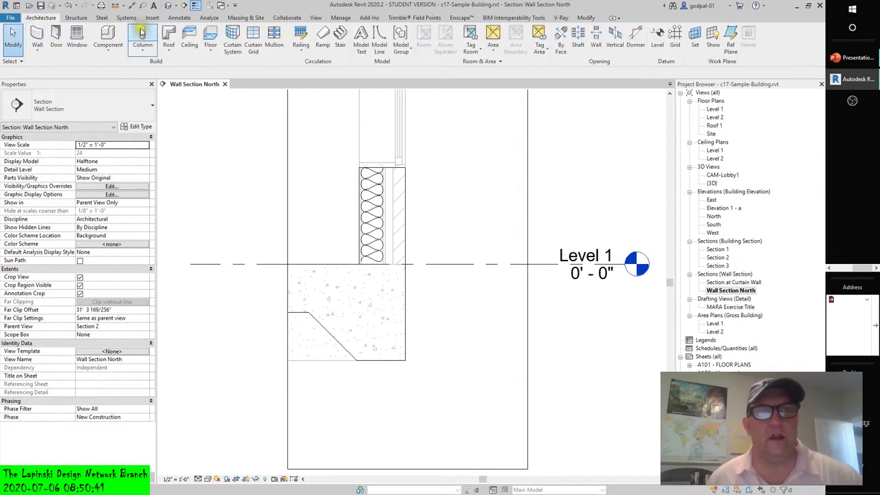
pyautogui.click(178, 17)
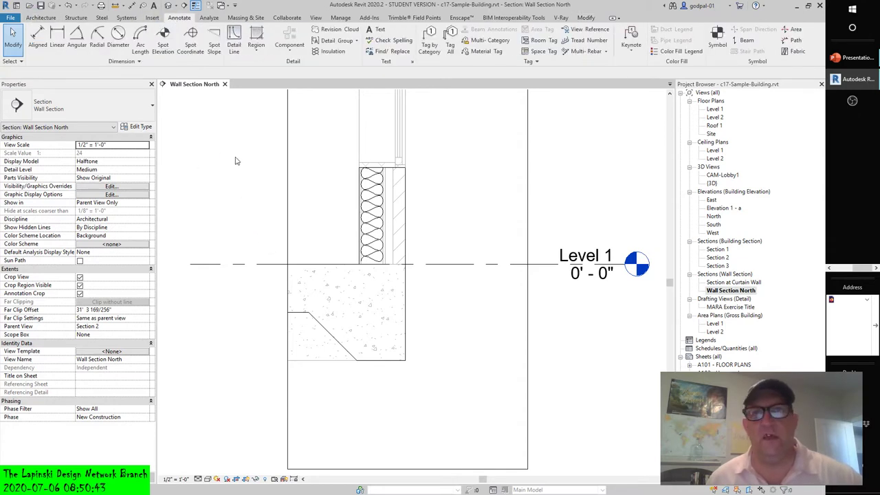
pyautogui.click(587, 18)
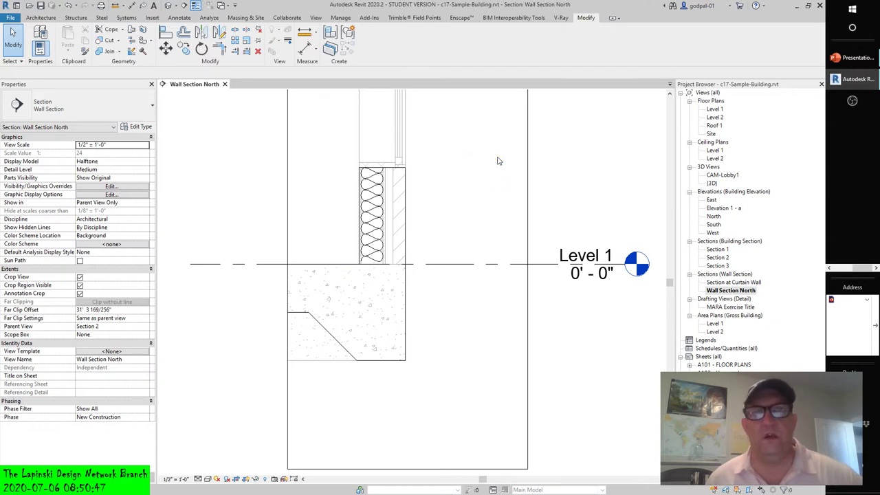
pyautogui.click(383, 113)
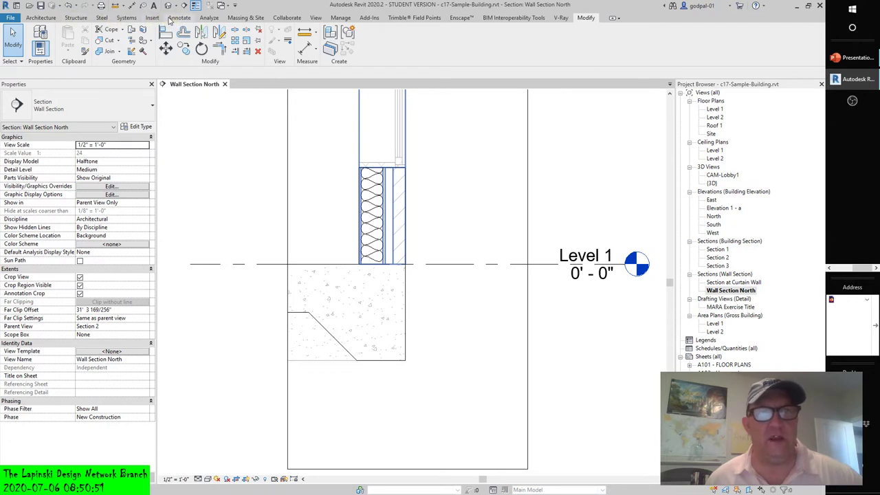
pyautogui.click(341, 18)
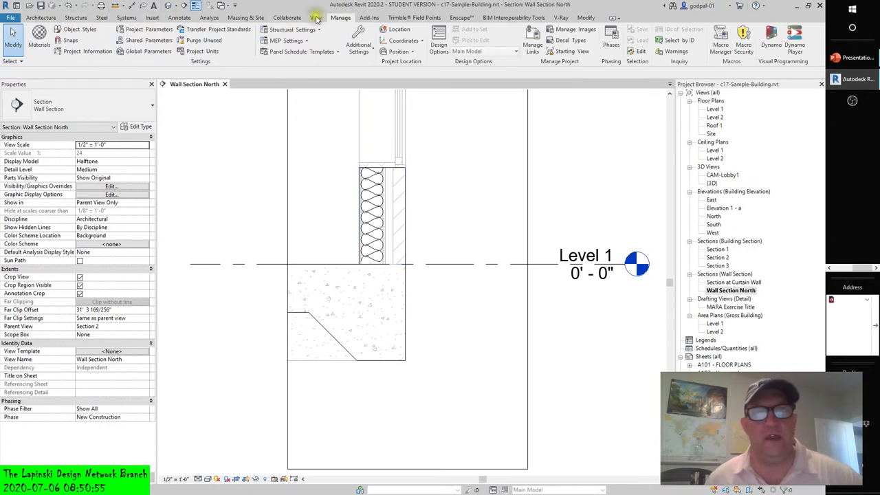
pyautogui.click(316, 18)
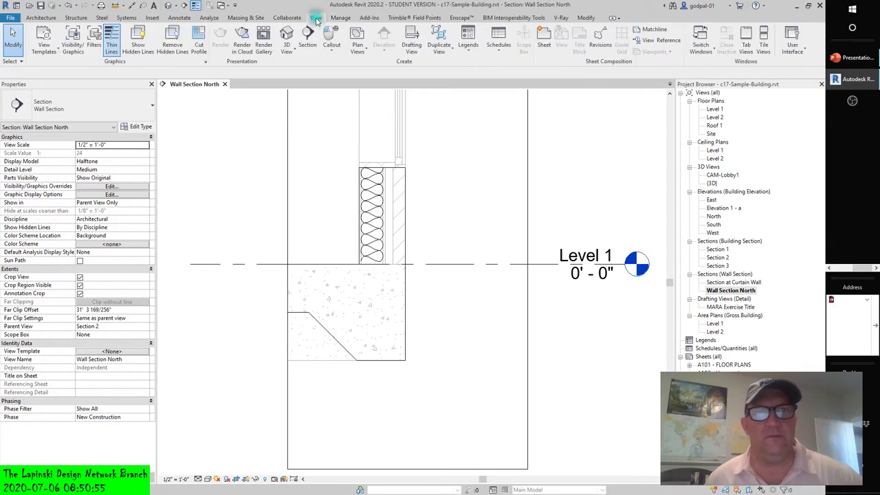
pyautogui.click(320, 214)
pyautogui.click(422, 229)
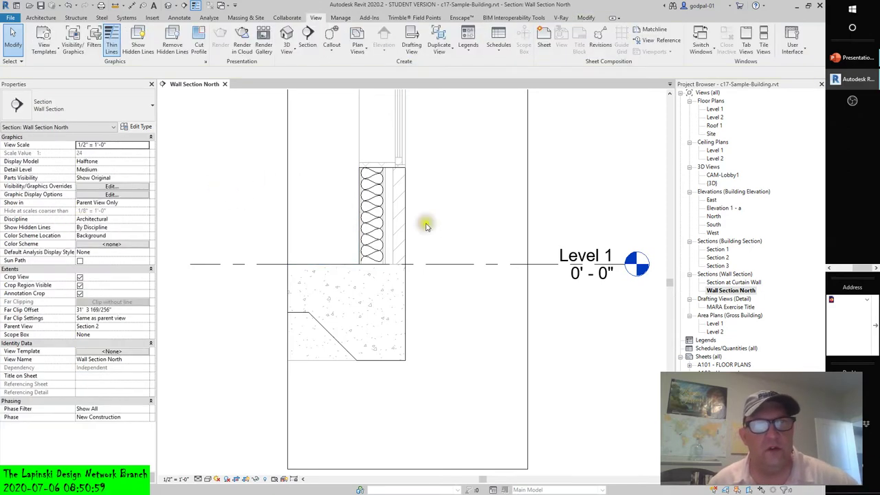
pyautogui.click(110, 46)
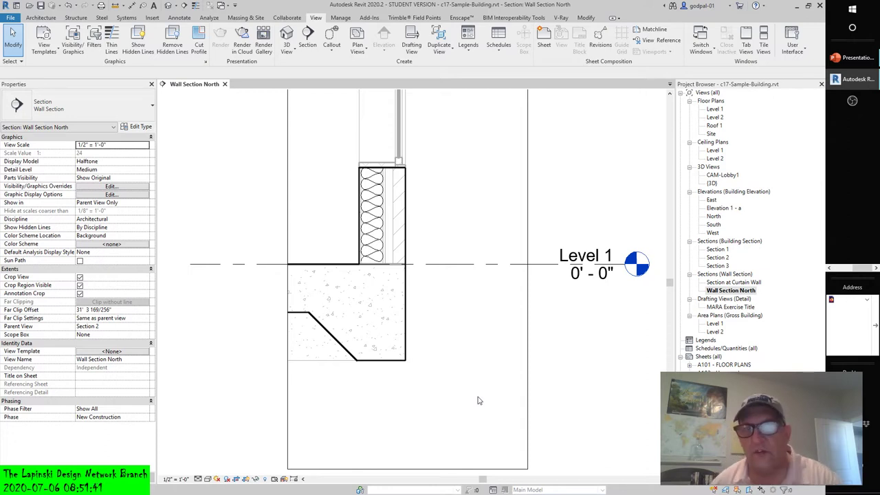
# Step: Select the insulation batting and the adjacent wall to inspect them, then switch to the Manage tab
pyautogui.click(372, 244)
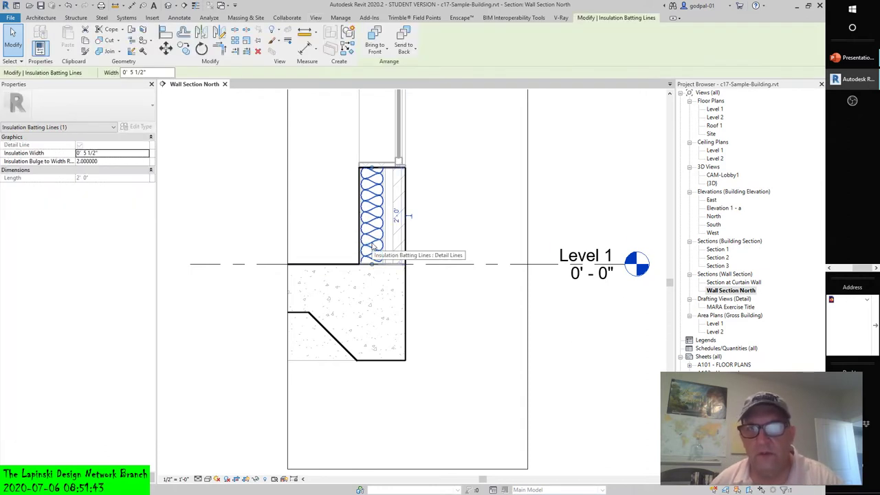
pyautogui.click(454, 206)
pyautogui.click(318, 189)
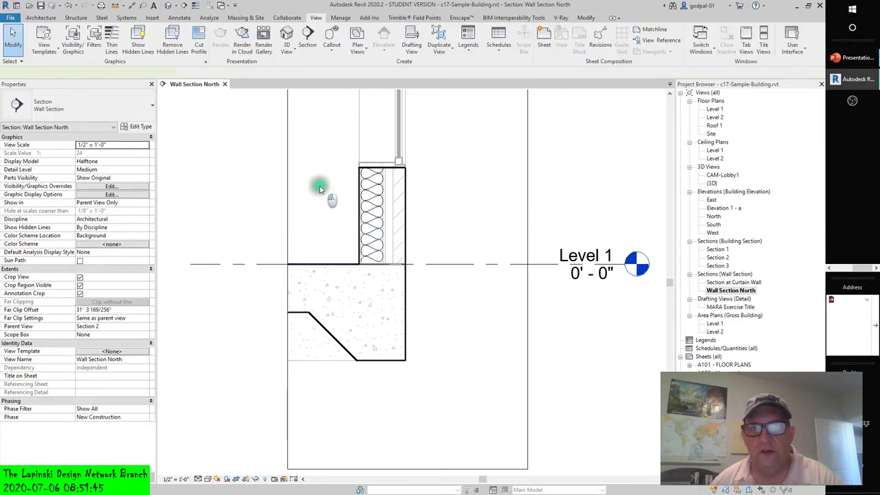
pyautogui.click(453, 347)
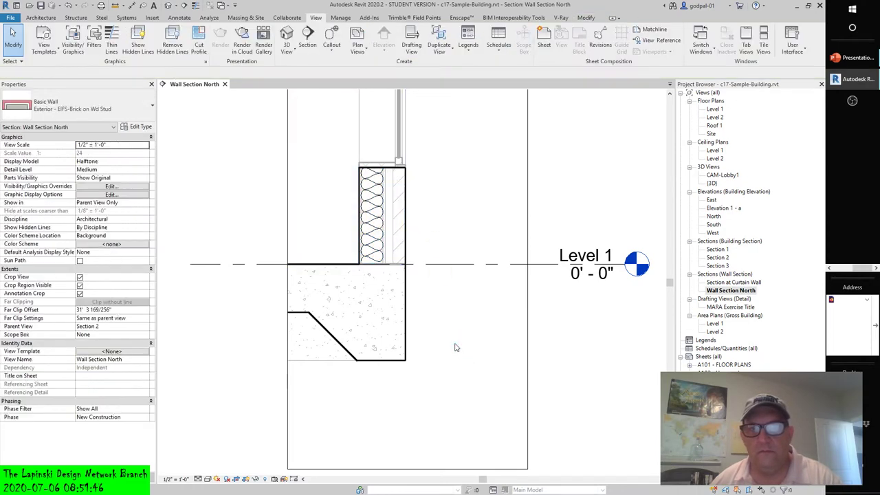
pyautogui.click(376, 204)
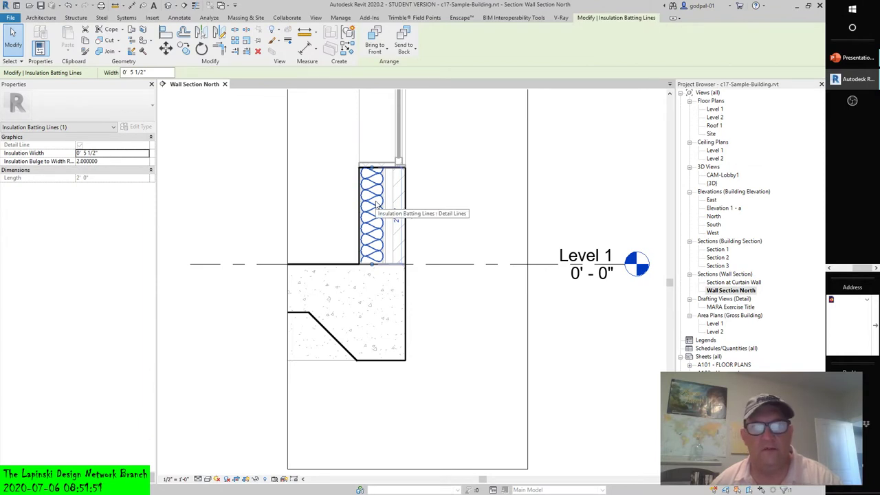
pyautogui.click(341, 17)
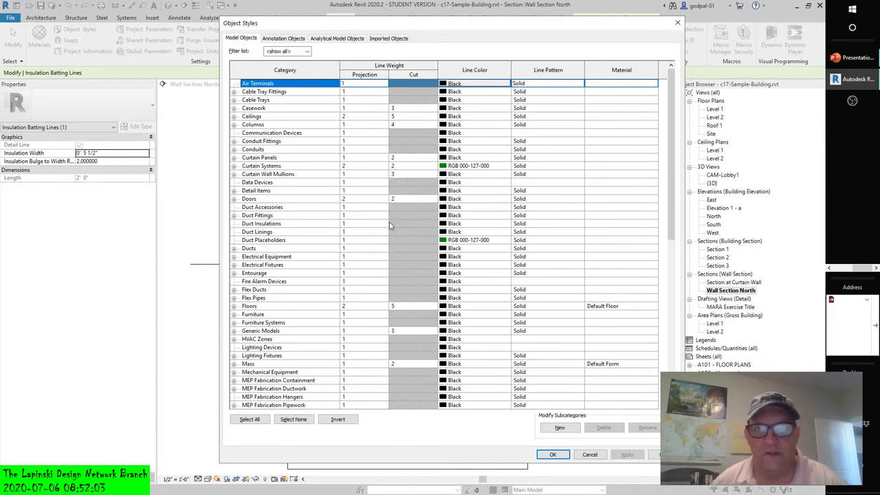
pyautogui.click(592, 456)
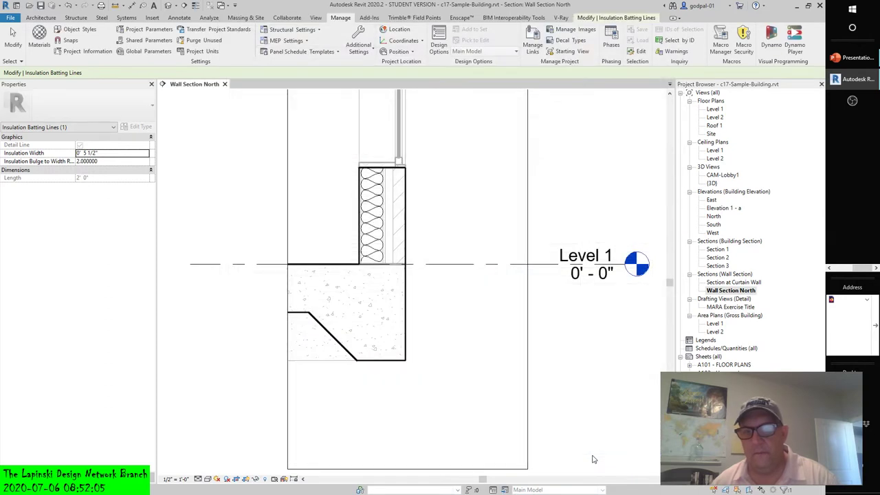
pyautogui.click(593, 455)
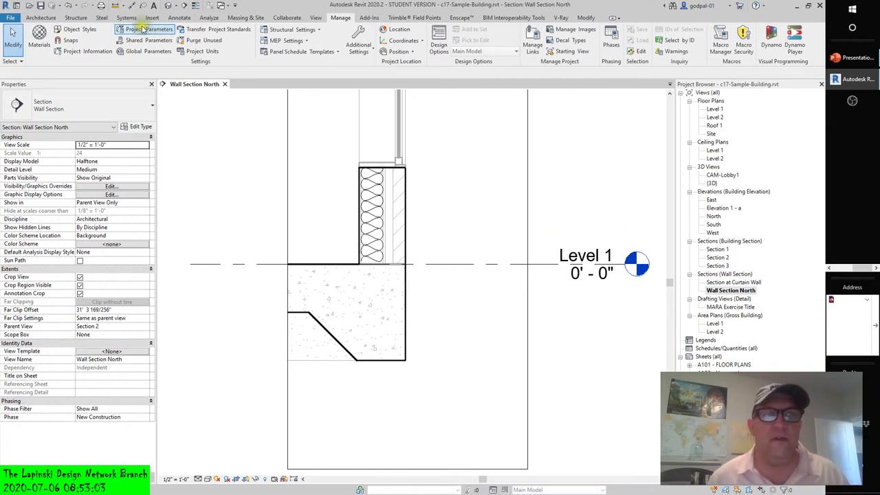
# Step: Create a new family from the Door.rft template after previewing Door - Curtain Wall
pyautogui.click(11, 18)
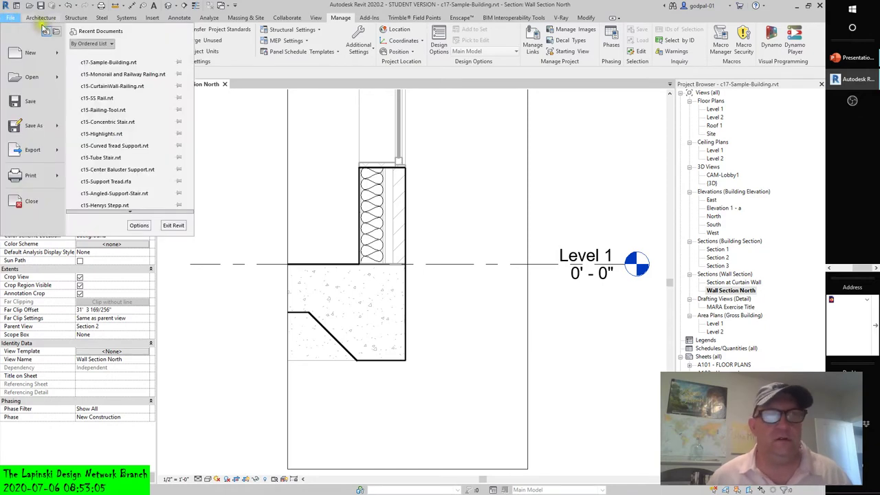
pyautogui.moveTo(31, 53)
pyautogui.click(97, 80)
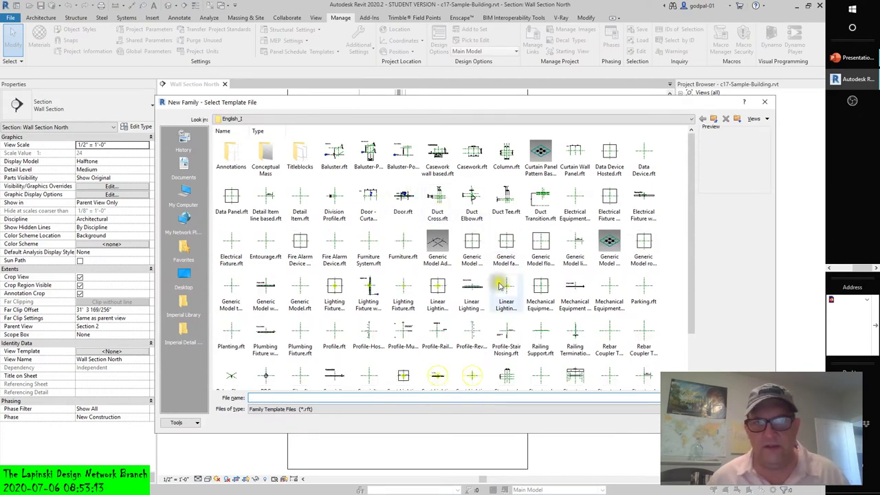
pyautogui.click(377, 199)
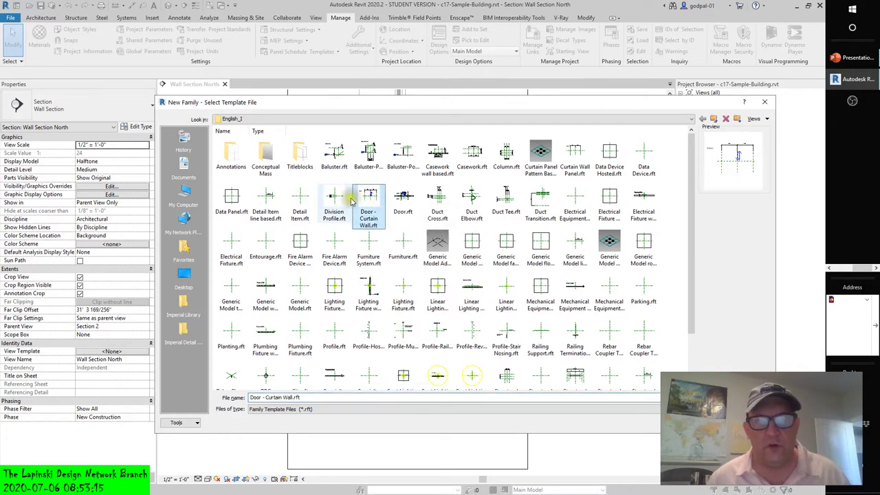
pyautogui.click(403, 199)
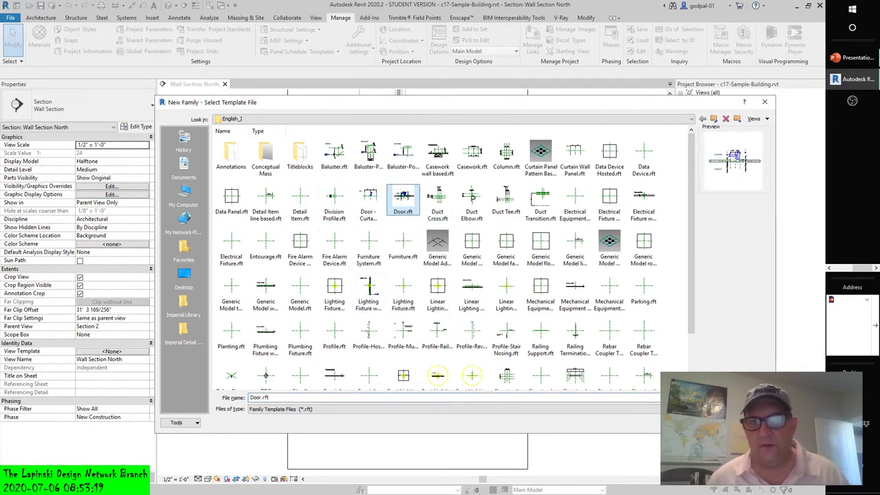
pyautogui.press('Return')
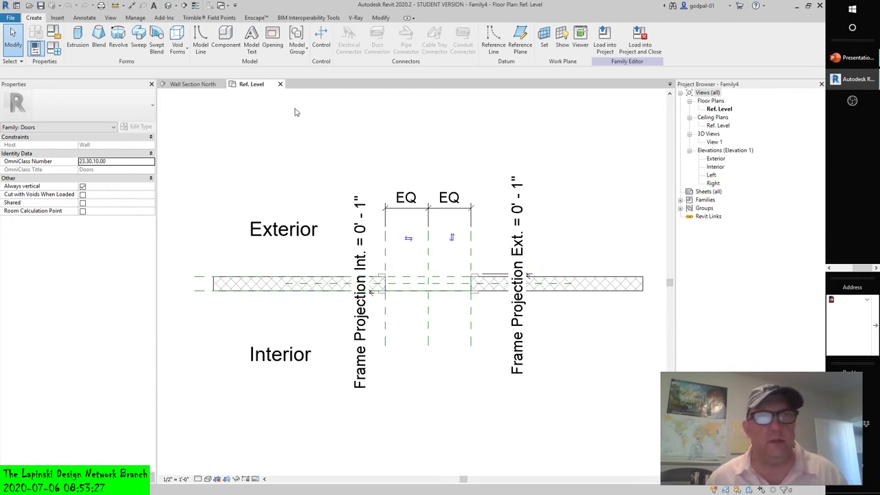
# Step: Switch to the Annotate tab in the new door family's editor
pyautogui.click(83, 17)
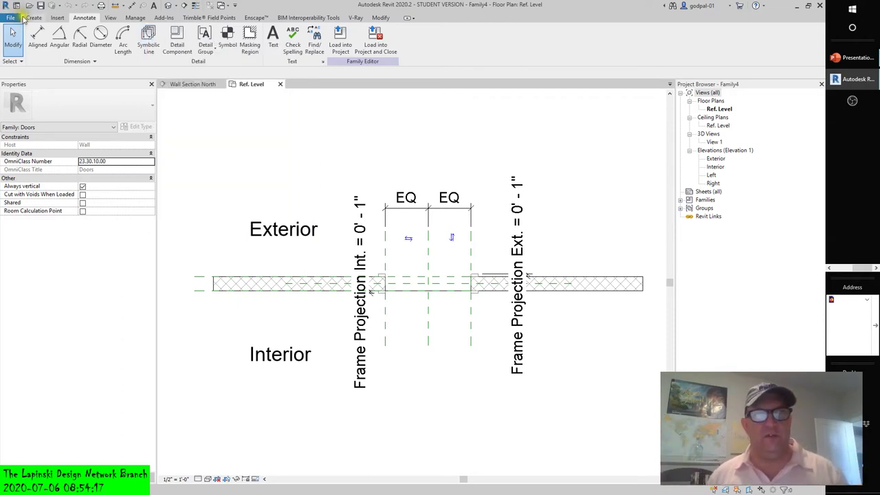
pyautogui.click(429, 220)
pyautogui.click(397, 39)
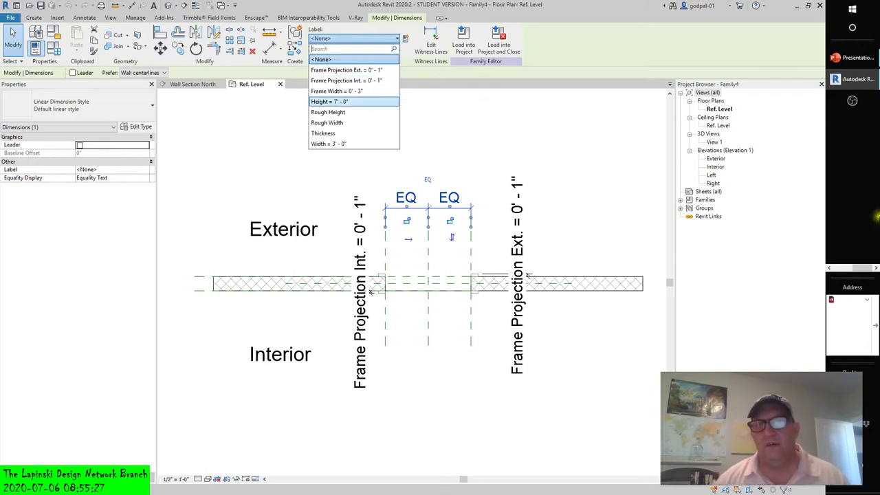
pyautogui.click(586, 161)
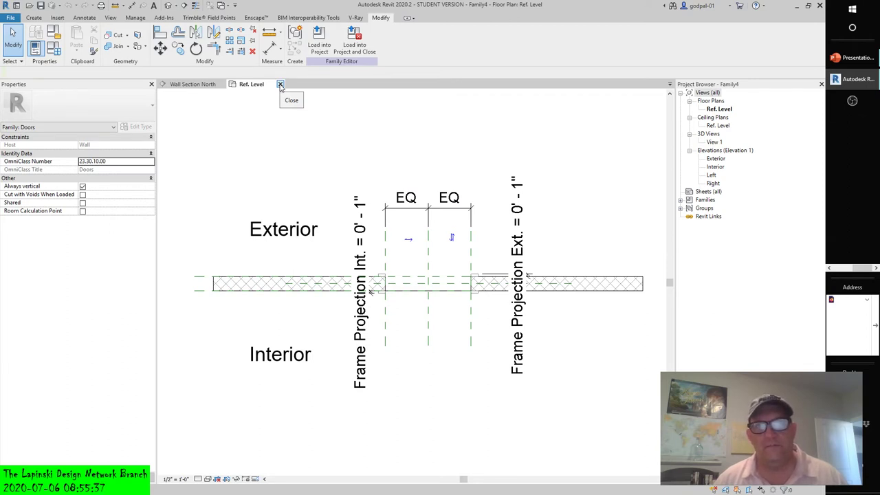
# Step: Close the door family's Ref. Level view and zoom out on the Wall Section North footing
pyautogui.click(280, 84)
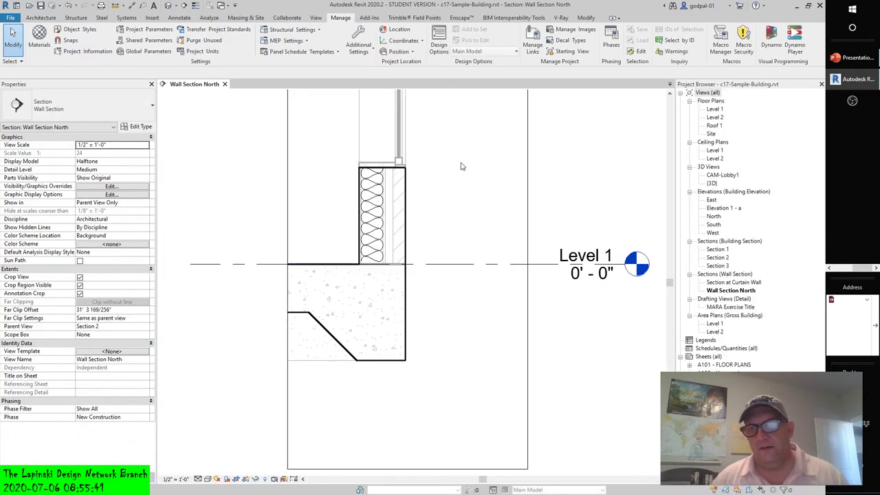
pyautogui.moveTo(462, 166); pyautogui.dragTo(482, 209, button='middle')
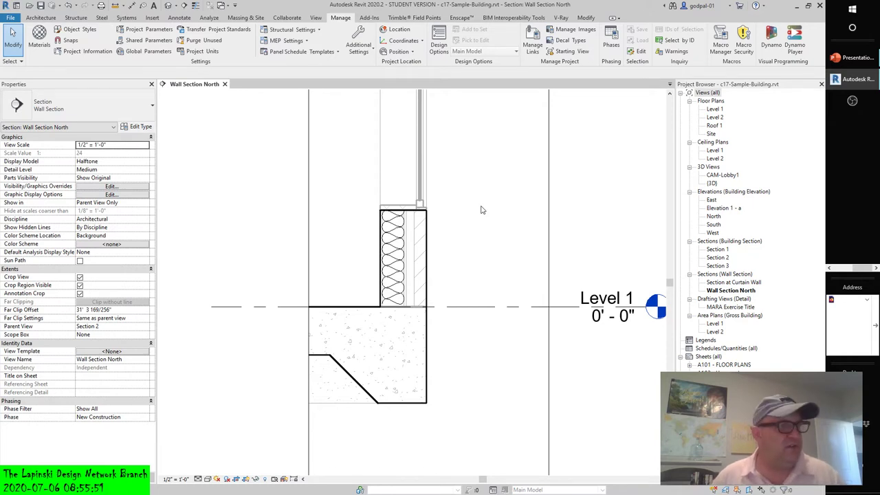
pyautogui.scroll(-3, 481, 206)
pyautogui.scroll(-2, 426, 285)
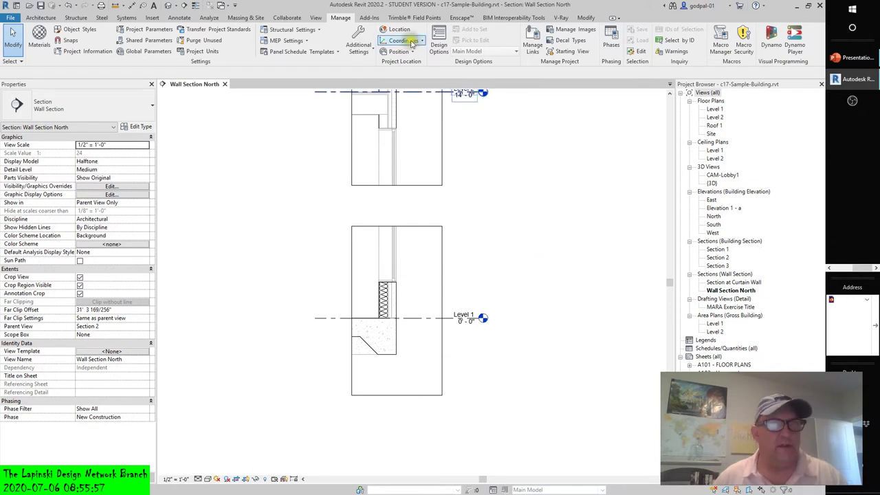
# Step: Switch to the Annotate tab for the Wall Section North view
pyautogui.click(179, 17)
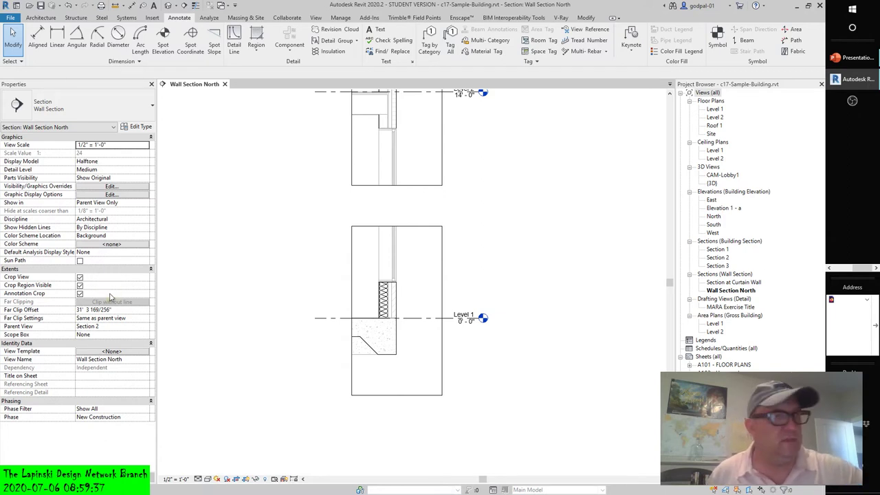
# Step: Start a new Filled Region and pick the Line draw tool for its boundary
pyautogui.click(260, 38)
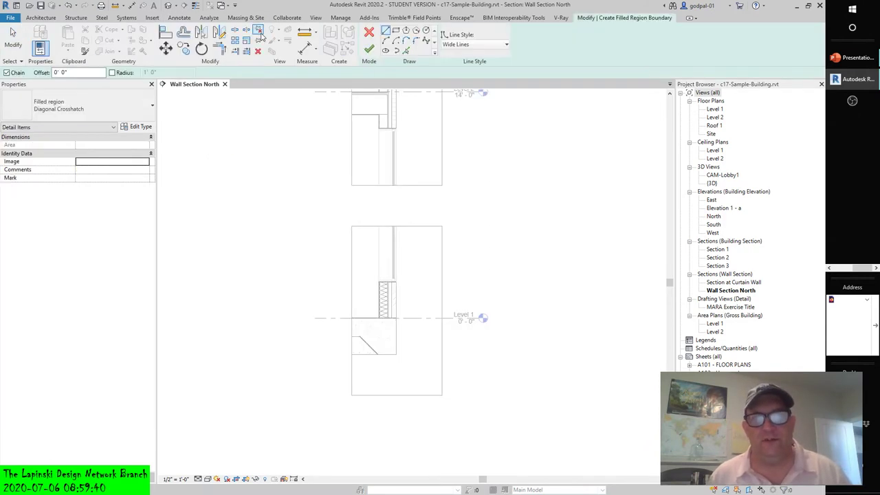
pyautogui.click(396, 32)
pyautogui.scroll(2, 358, 354)
pyautogui.scroll(5, 358, 355)
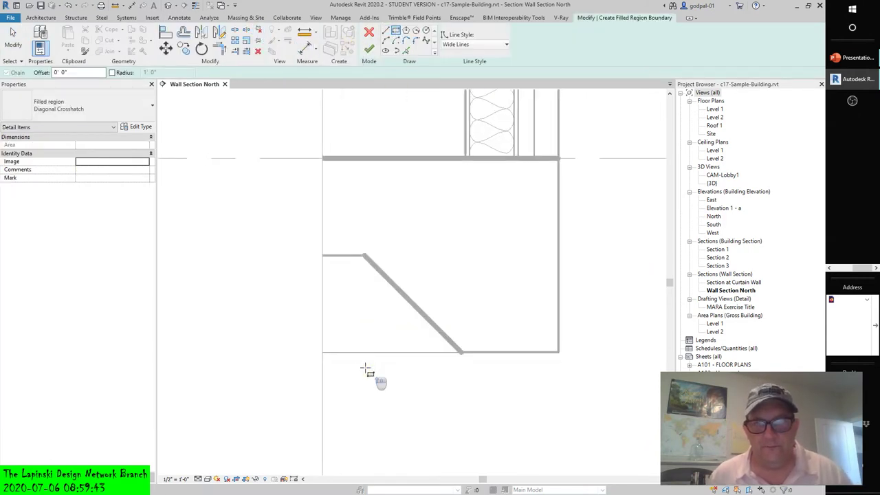
pyautogui.click(386, 31)
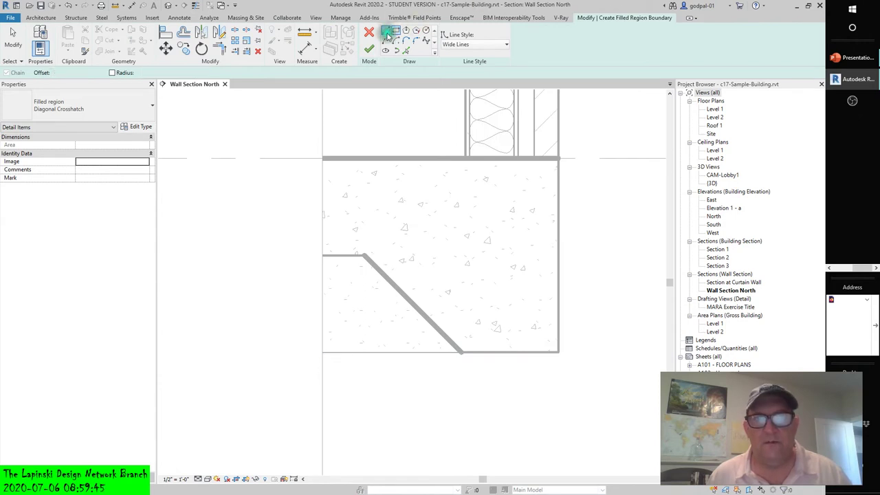
# Step: Sketch the six-edge L-shaped boundary around the footing's right side and underside, then finish the region
pyautogui.scroll(-3, 529, 235)
pyautogui.click(546, 192)
pyautogui.scroll(-2, 575, 195)
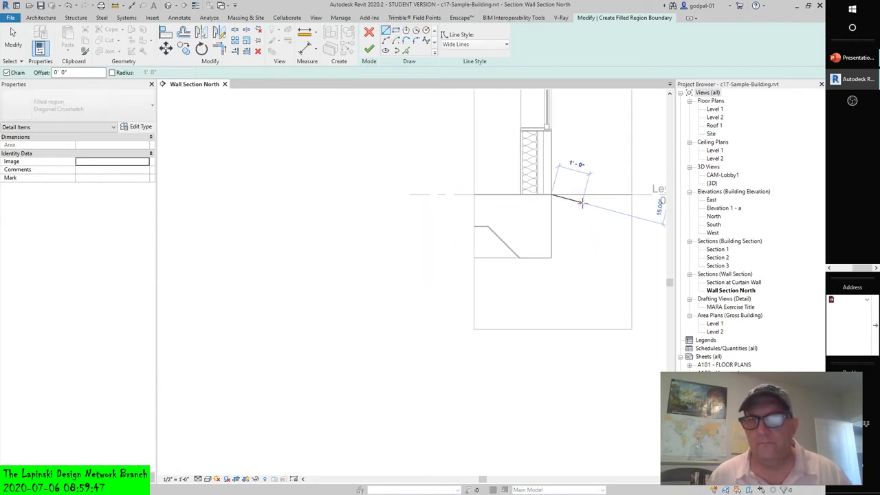
pyautogui.scroll(-2, 574, 199)
pyautogui.click(598, 197)
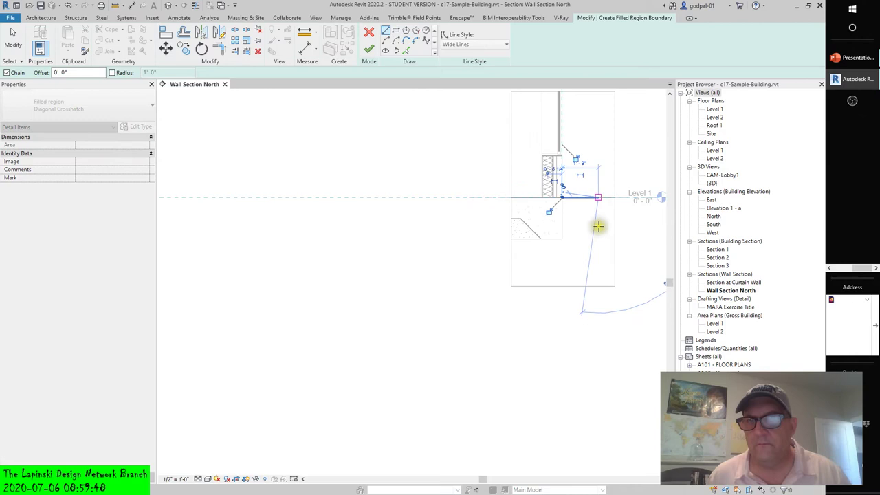
pyautogui.click(599, 270)
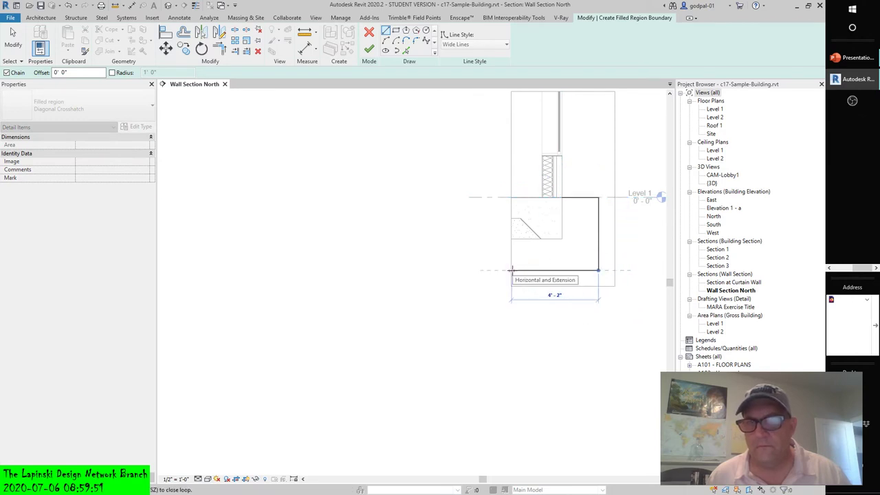
pyautogui.click(512, 270)
pyautogui.click(512, 240)
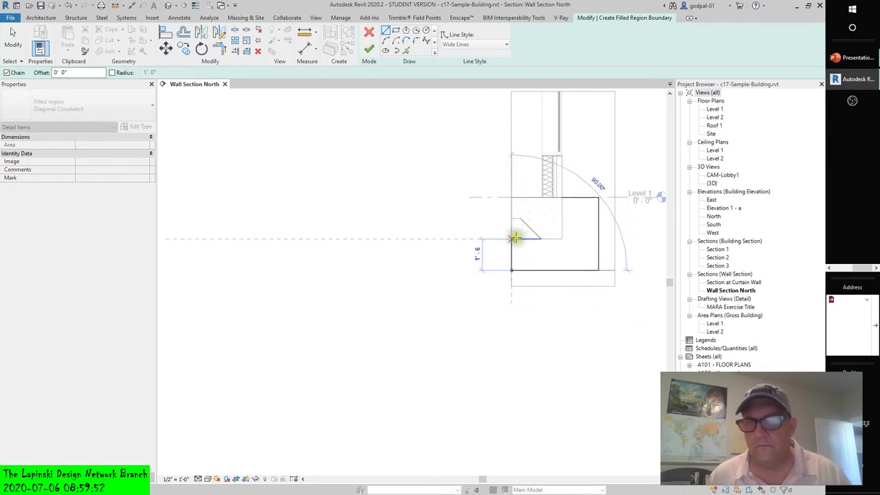
pyautogui.scroll(1, 562, 234)
pyautogui.click(561, 240)
pyautogui.click(560, 194)
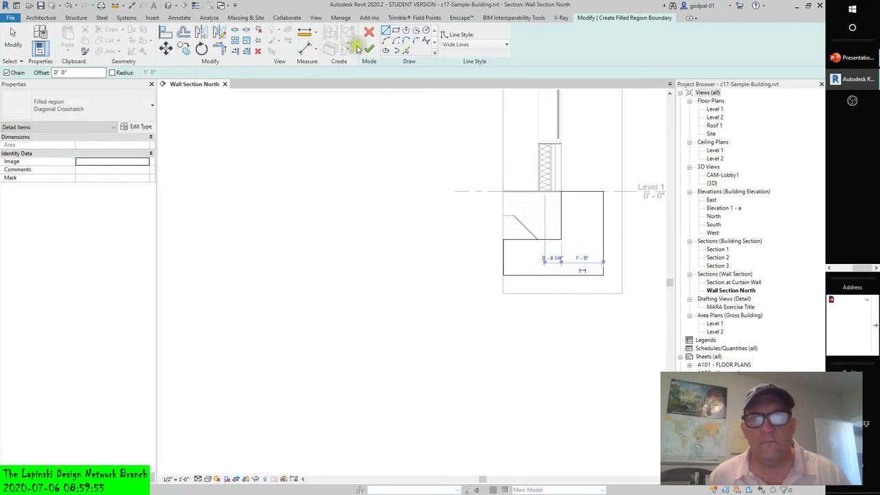
pyautogui.click(369, 52)
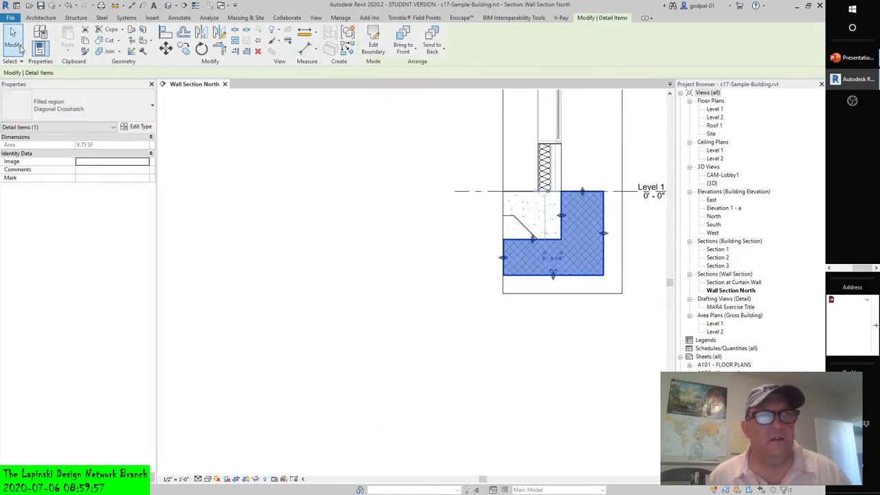
# Step: Reselect the new L-shaped filled region at the footing and open its type properties
pyautogui.click(137, 107)
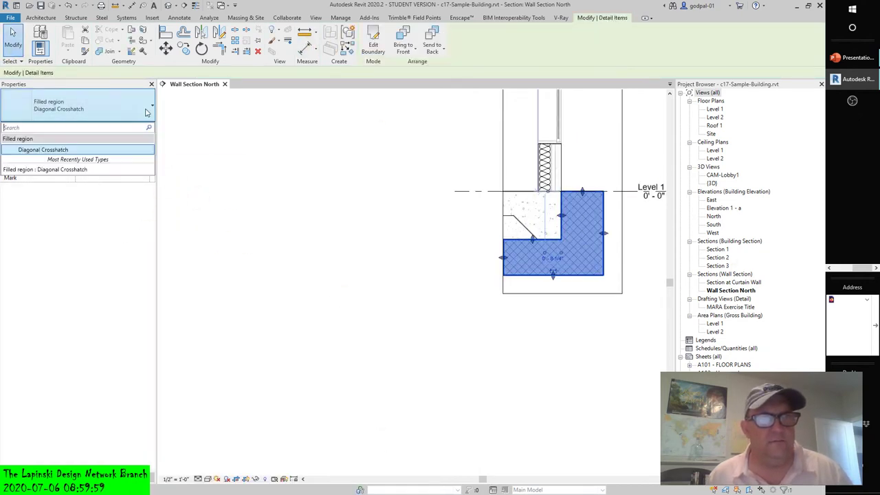
pyautogui.click(248, 96)
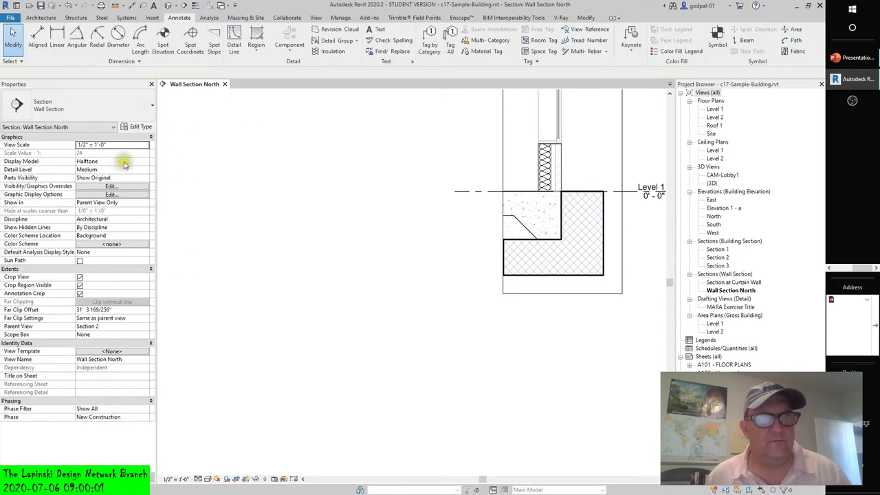
pyautogui.click(568, 253)
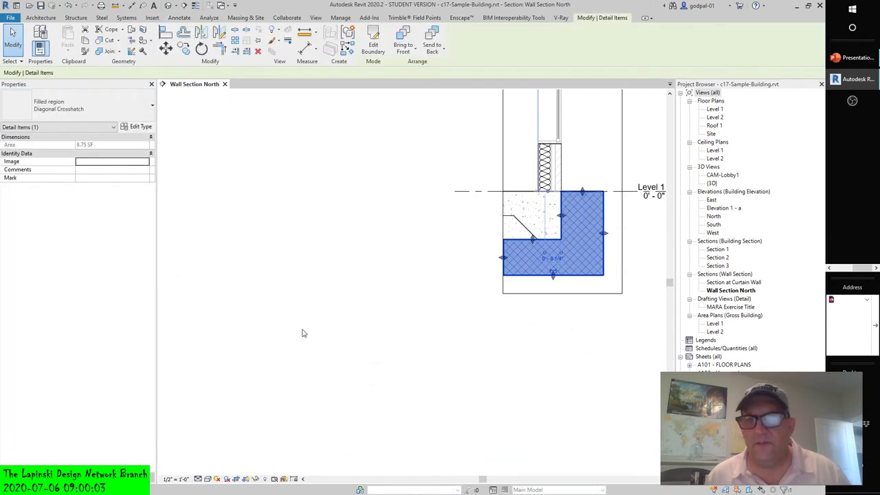
pyautogui.click(137, 127)
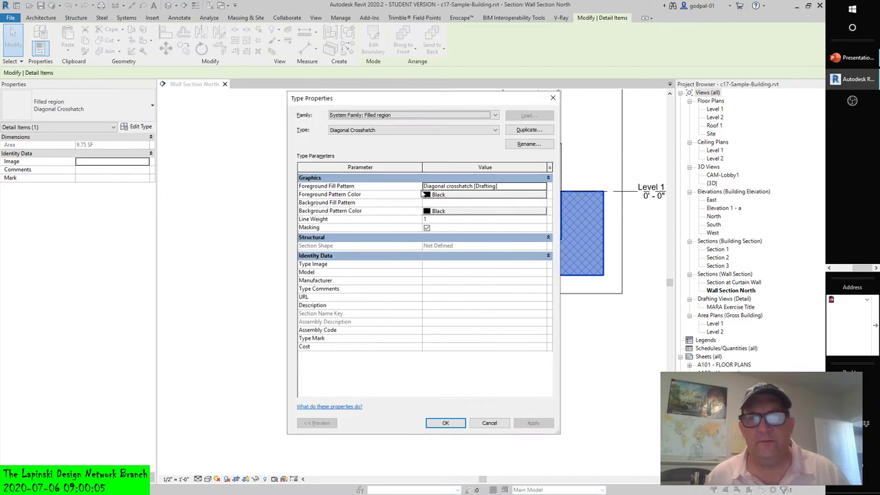
# Step: Set the Diagonal Crosshatch type's foreground fill pattern to the Earth drafting pattern
pyautogui.click(540, 186)
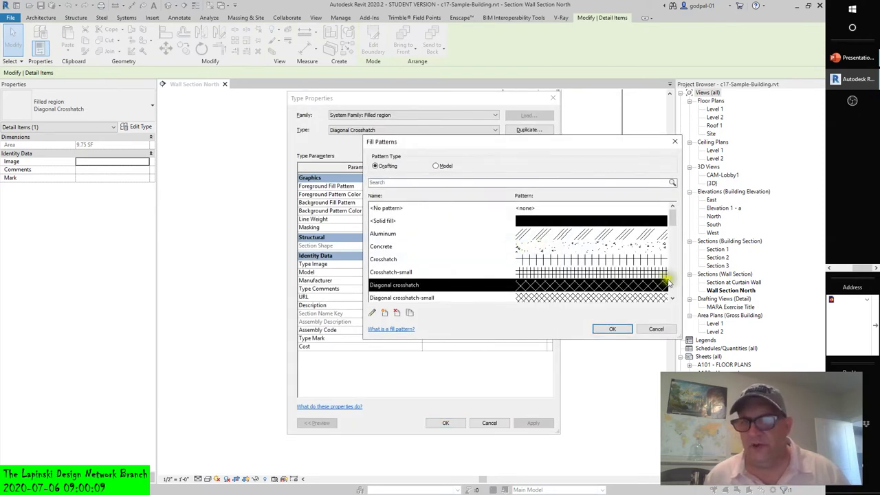
pyautogui.click(377, 182)
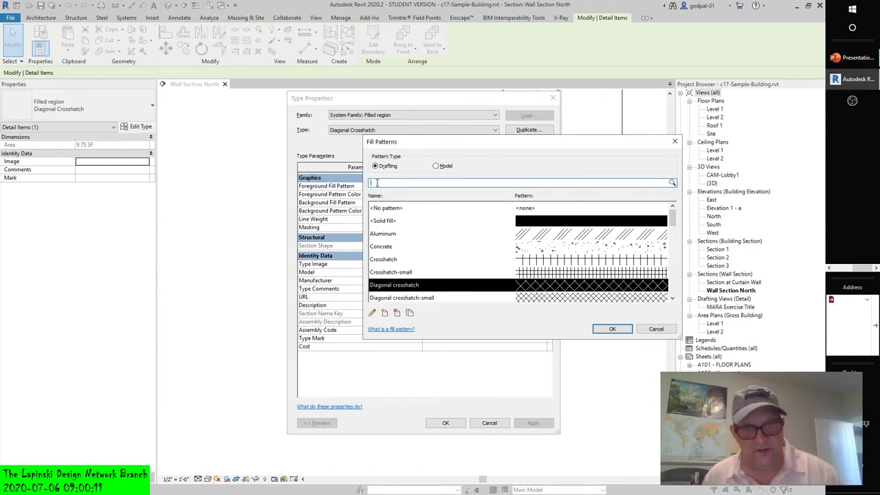
pyautogui.write('earth')
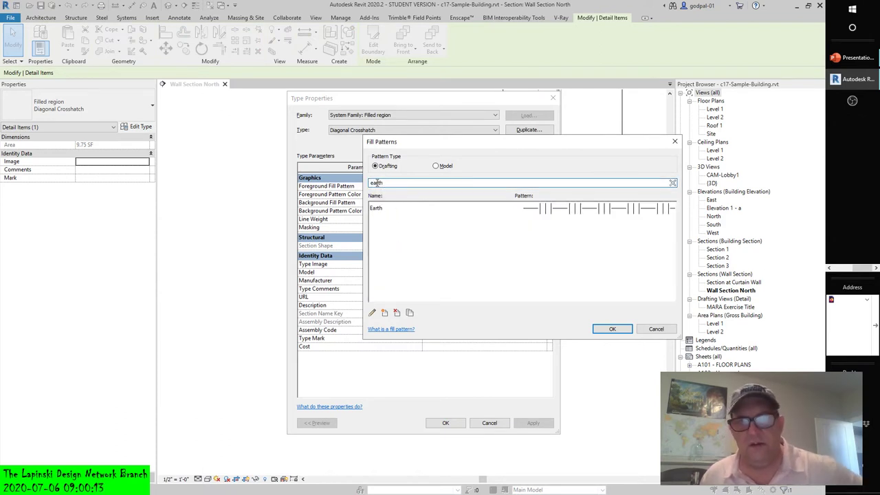
pyautogui.click(535, 210)
pyautogui.click(608, 330)
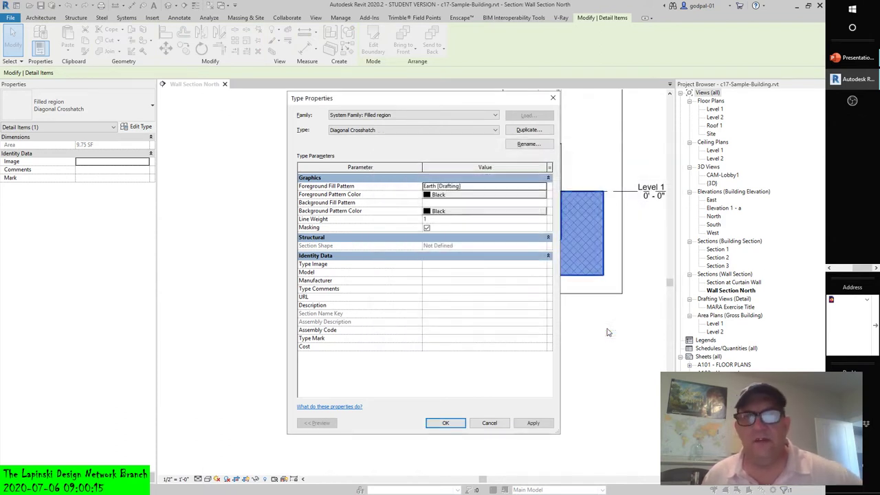
pyautogui.click(533, 425)
pyautogui.click(446, 423)
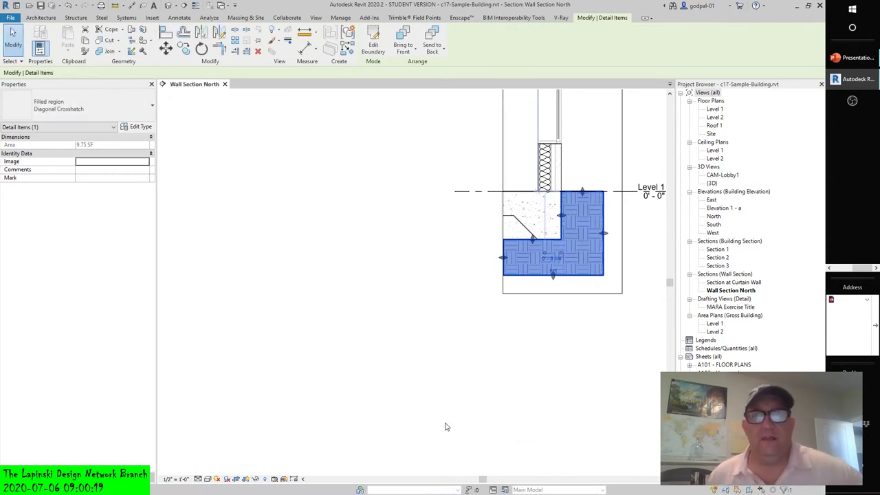
# Step: Recentre the footing detail and deselect the region to check the Earth hatch
pyautogui.scroll(-2, 480, 367)
pyautogui.moveTo(479, 361); pyautogui.dragTo(319, 381, button='middle')
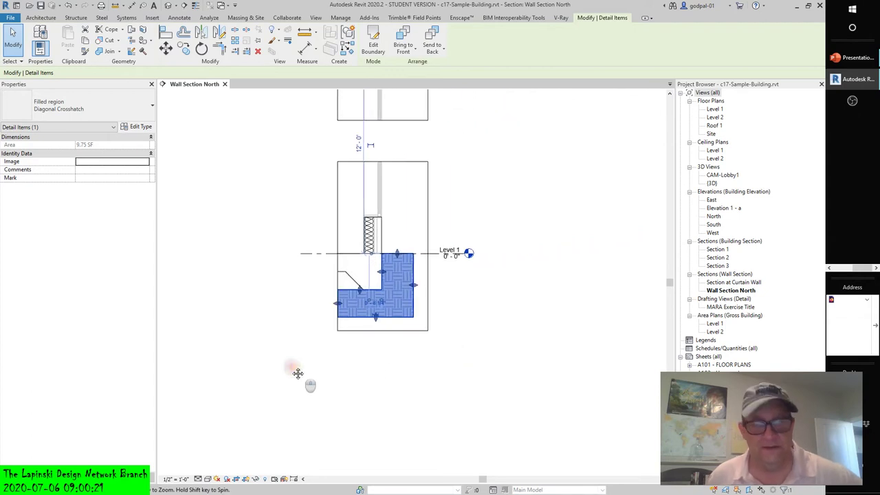
pyautogui.click(305, 349)
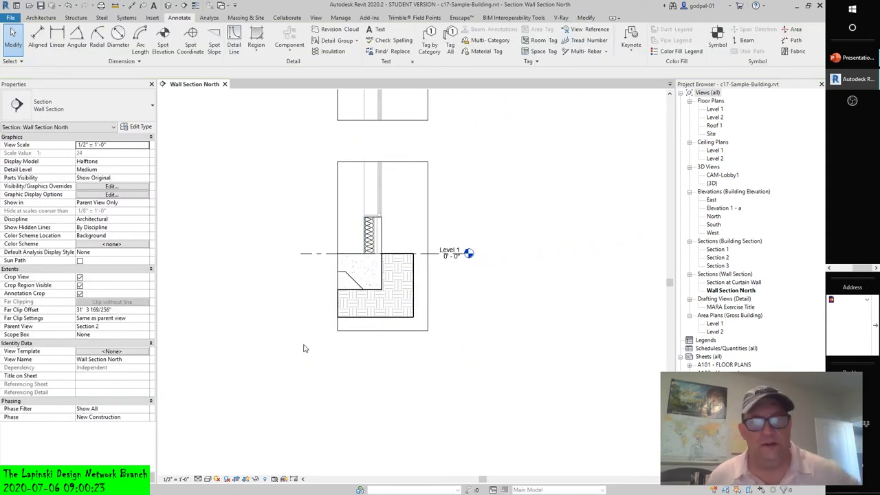
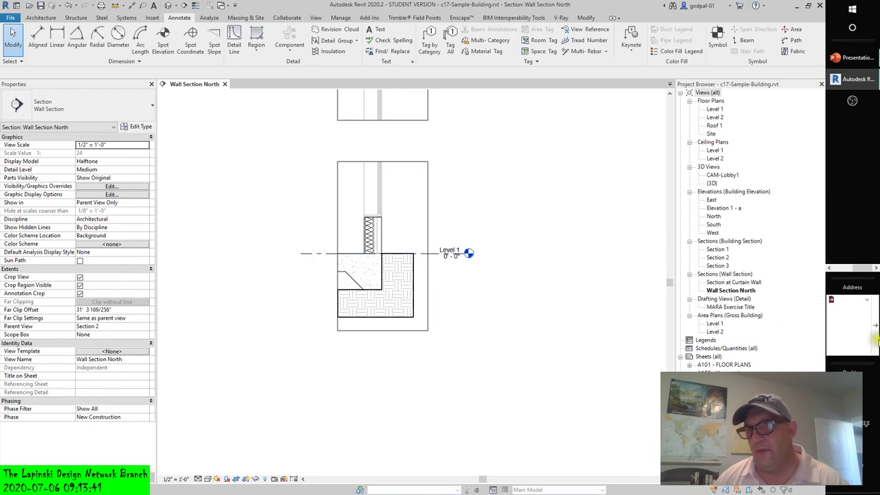
# Step: Bring the Debut Professional recorder window in front of the Revit model
pyautogui.scroll(3, 844, 272)
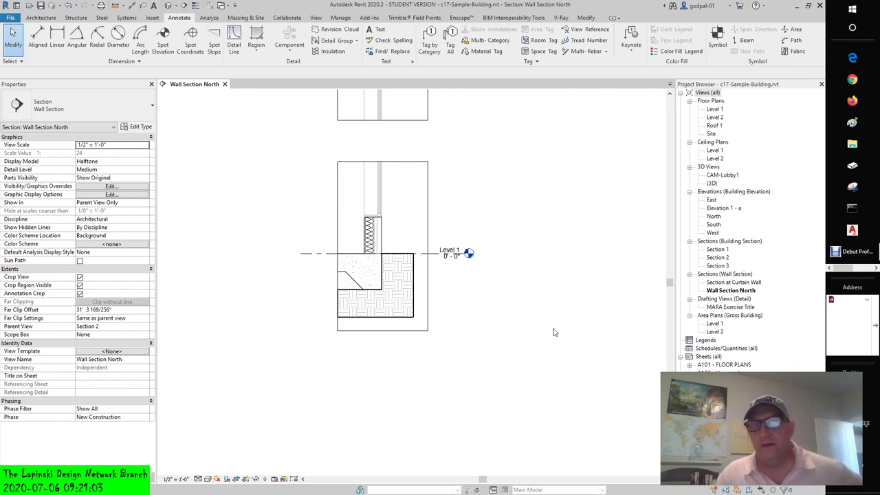
pyautogui.click(851, 252)
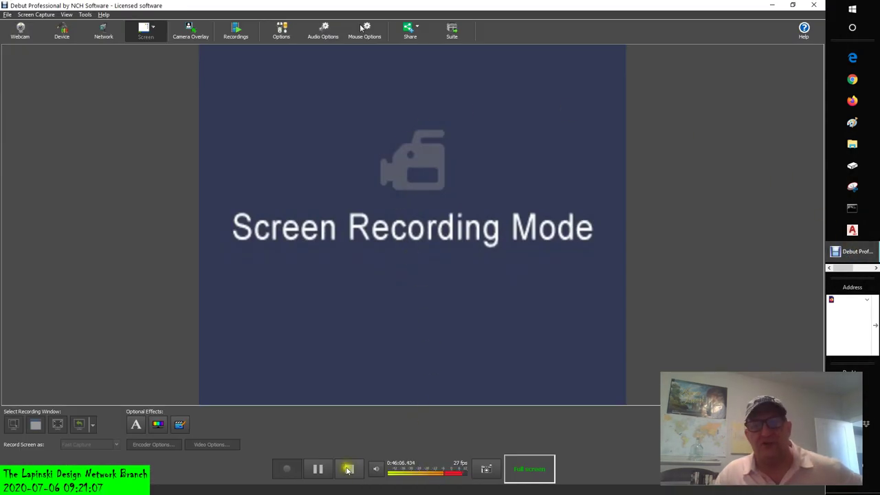